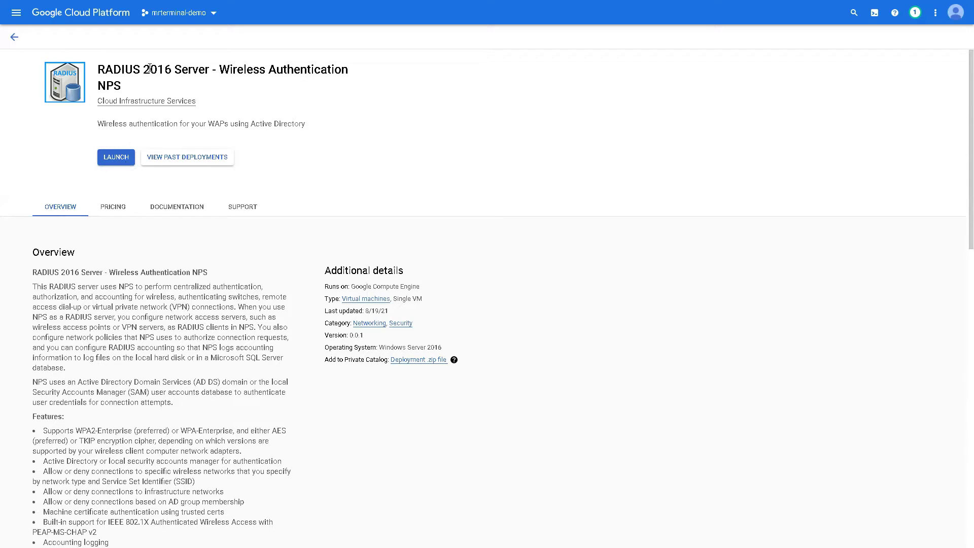
Launch the RADIUS server deployment as radius-server-2016-1 with default settings and deploy it
{"action": "left_click", "coordinate": [115, 158]}
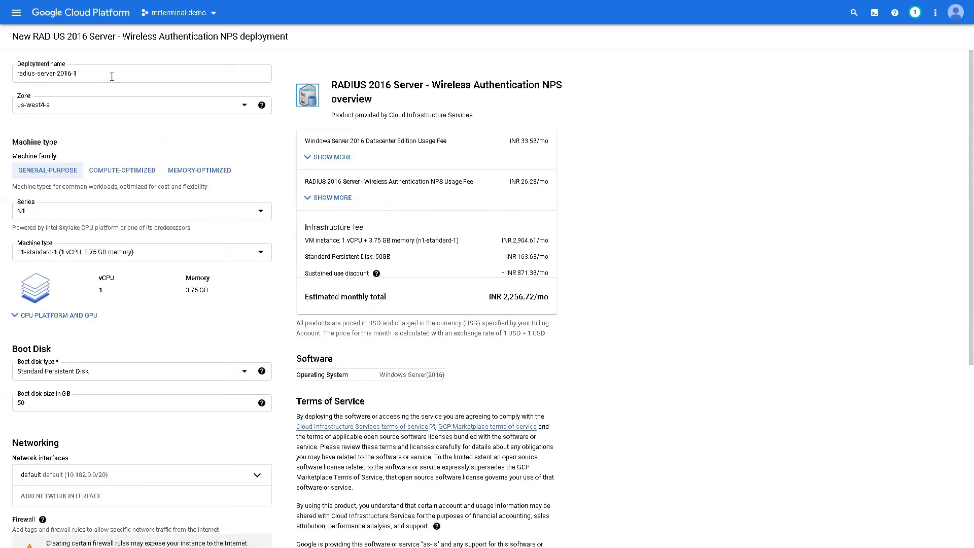
{"action": "left_click", "coordinate": [112, 76]}
{"action": "left_click", "coordinate": [14, 73]}
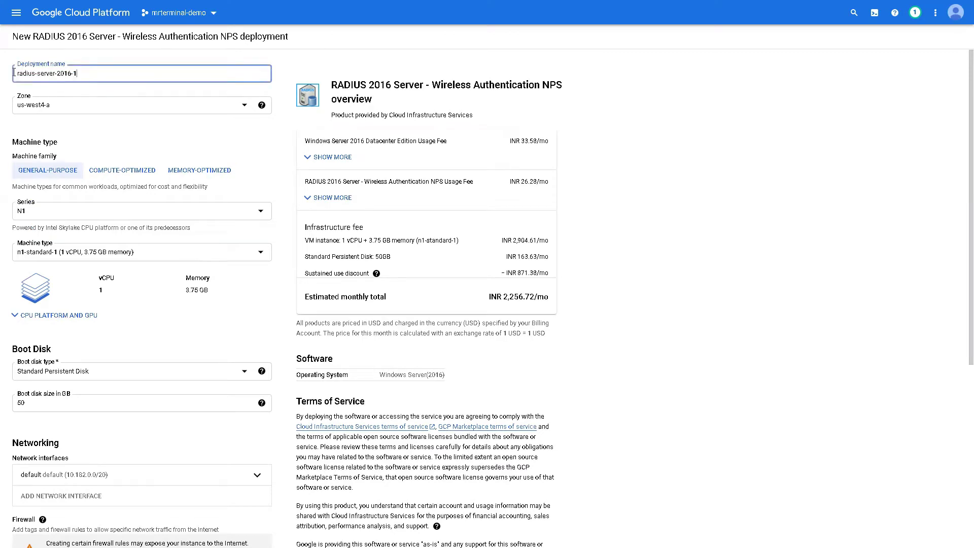
{"action": "scroll", "coordinate": [88, 122], "scroll_direction": "down", "scroll_amount": 4}
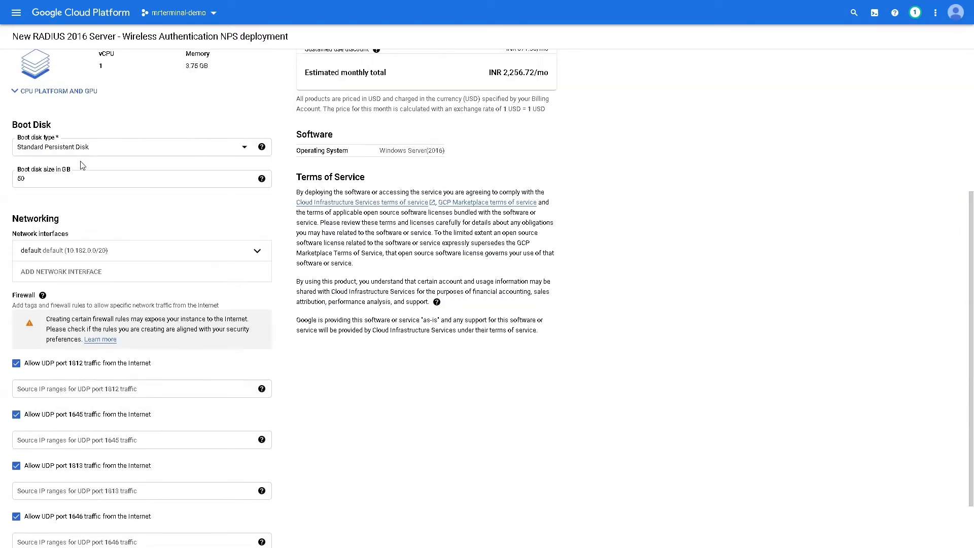
{"action": "scroll", "coordinate": [109, 173], "scroll_direction": "down", "scroll_amount": 1}
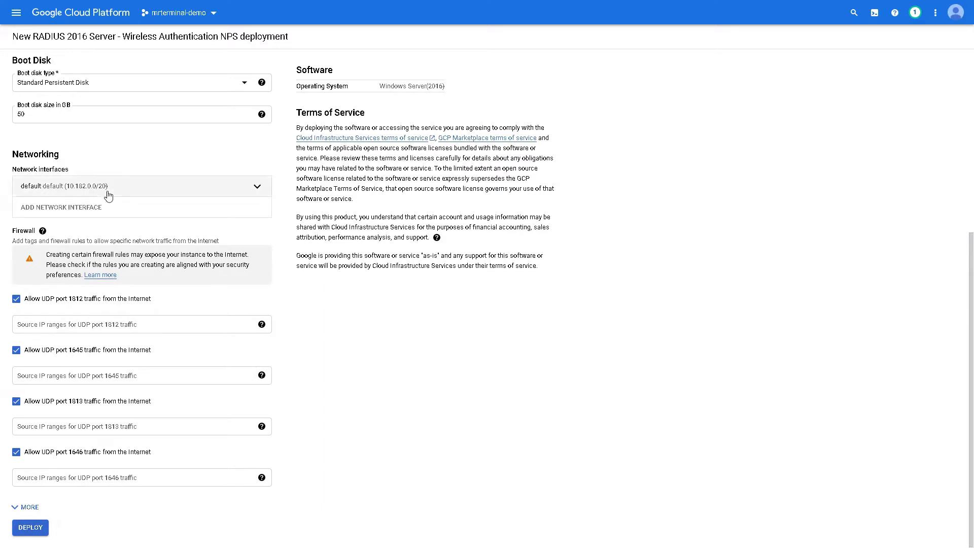
{"action": "left_click", "coordinate": [31, 528]}
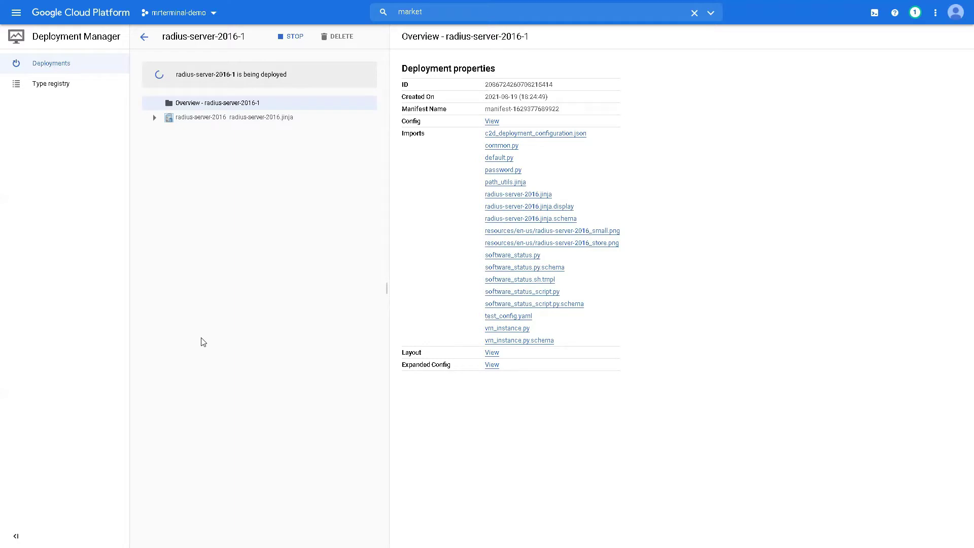
Review the completed radius-server-2016 deployment details and bring up the console navigation menu
{"action": "left_click", "coordinate": [154, 117]}
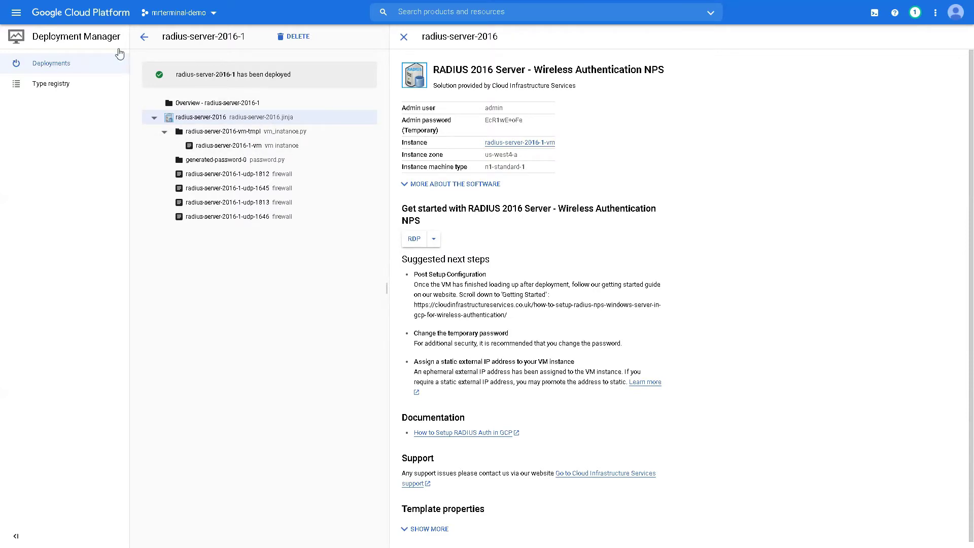
{"action": "left_click", "coordinate": [16, 12]}
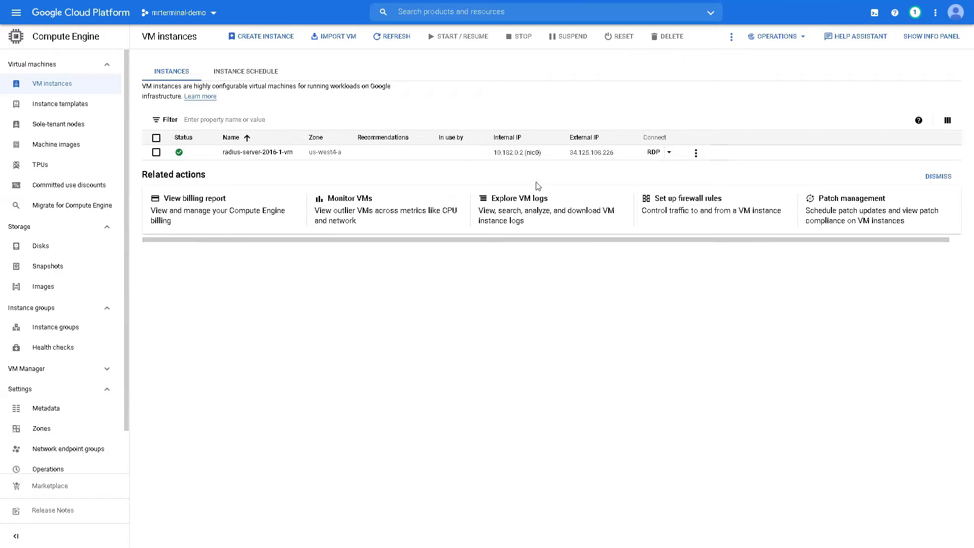
Open radius-server-2016-1-vm's details and copy its network tag radius-server-2016-1-deployment
{"action": "left_click", "coordinate": [654, 154]}
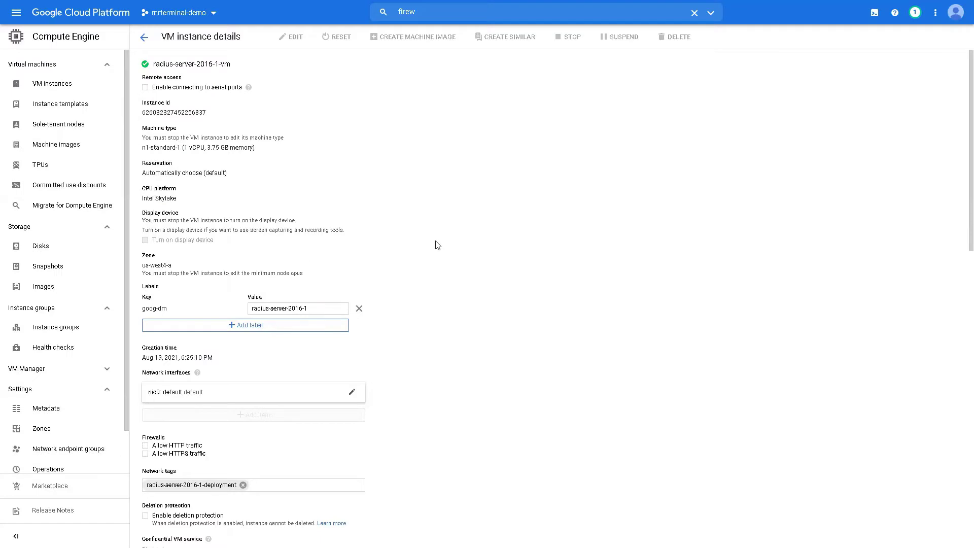
{"action": "scroll", "coordinate": [437, 245], "scroll_direction": "down", "scroll_amount": 2}
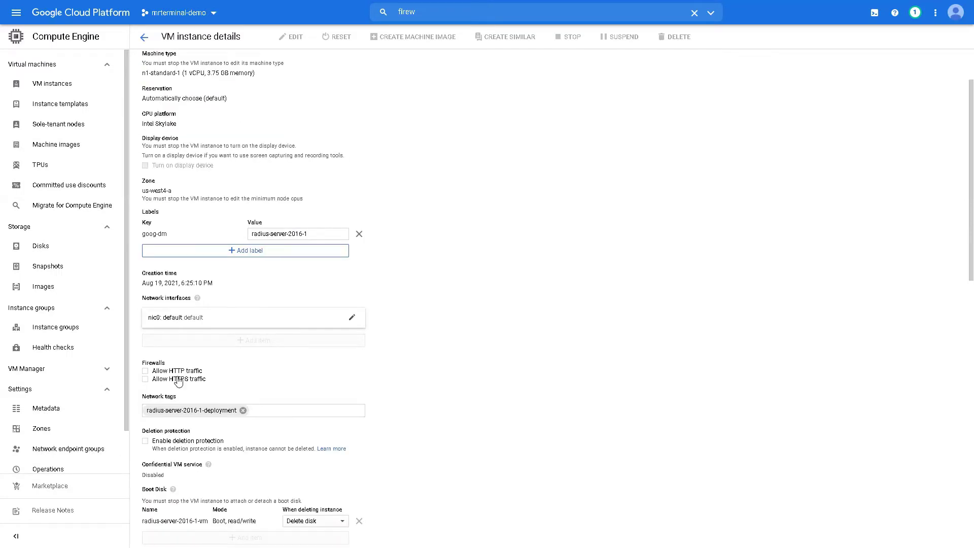
{"action": "double_click", "coordinate": [185, 413]}
{"action": "key", "text": "ctrl+c"}
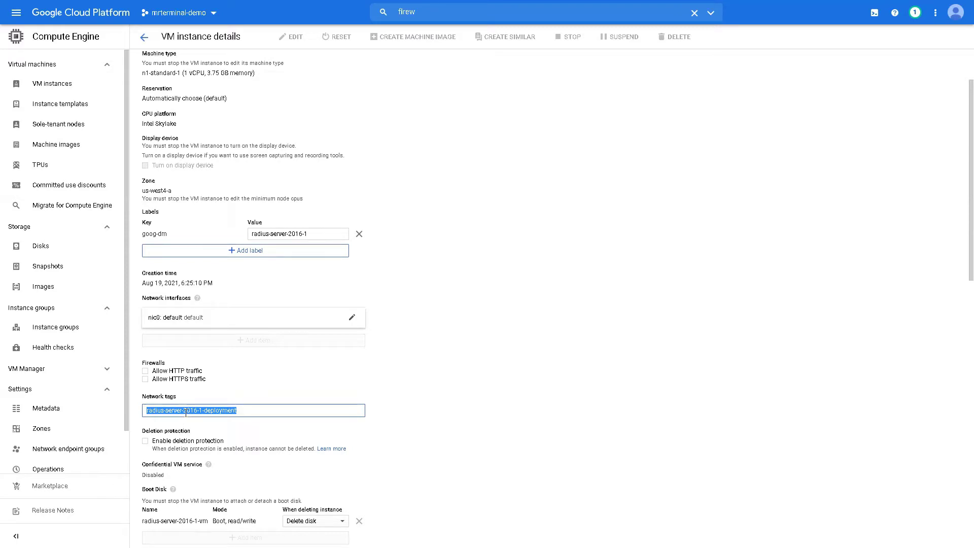
{"action": "left_click", "coordinate": [313, 363]}
{"action": "scroll", "coordinate": [223, 53], "scroll_direction": "up", "scroll_amount": 2}
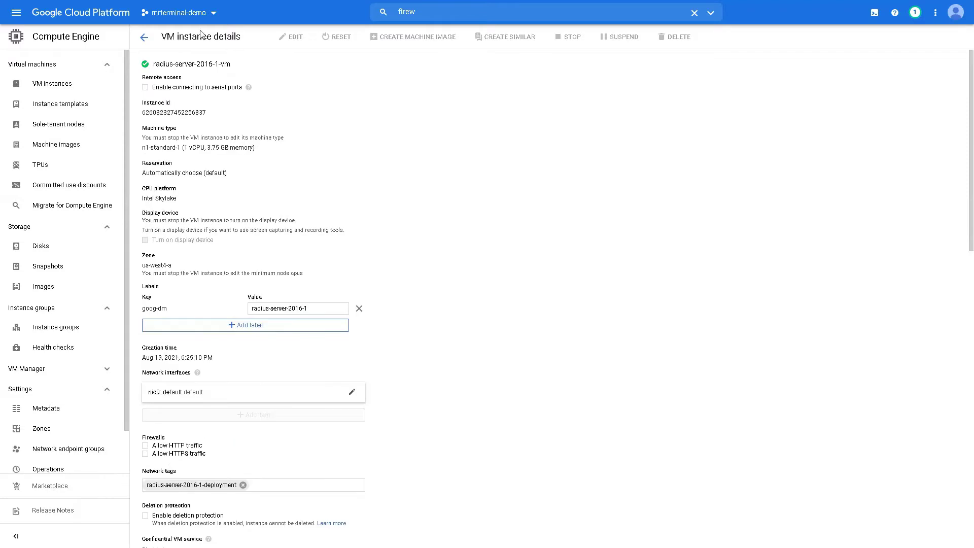
Start a new firewall rule named forrdp
{"action": "left_click", "coordinate": [429, 12]}
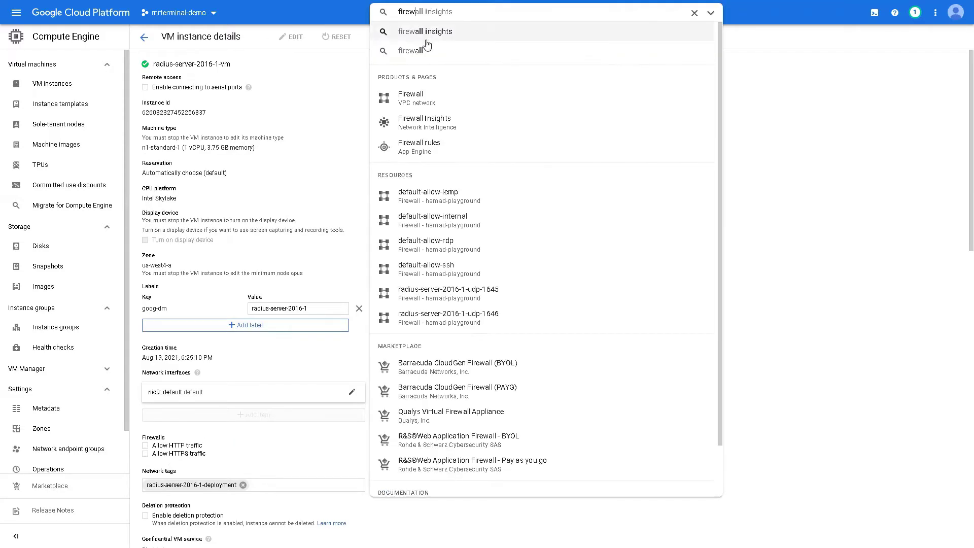
{"action": "left_click", "coordinate": [424, 94]}
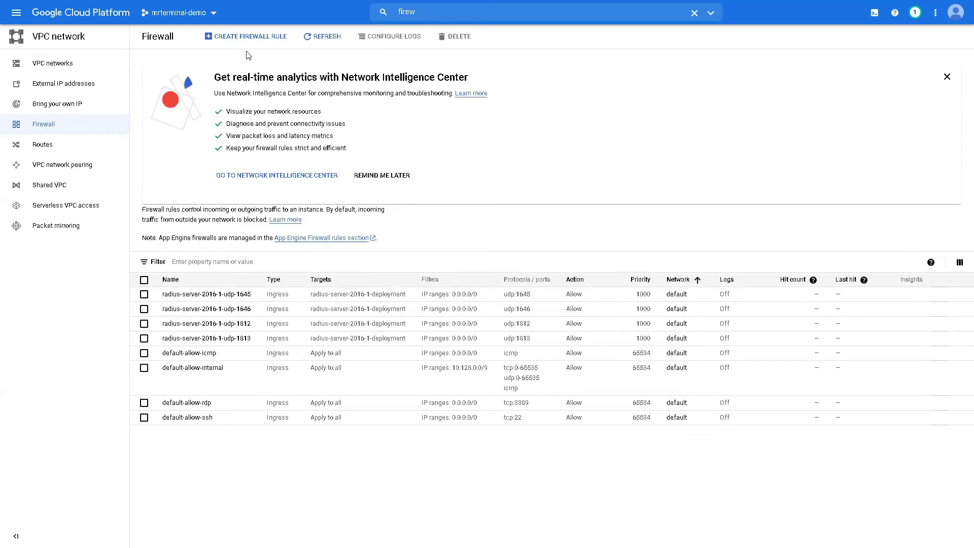
{"action": "left_click", "coordinate": [256, 37]}
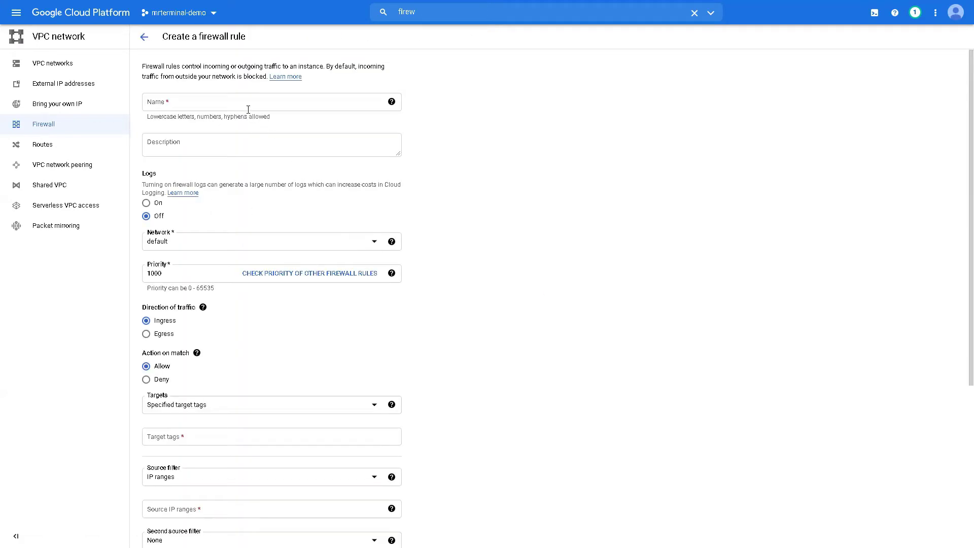
{"action": "left_click", "coordinate": [246, 106]}
{"action": "type", "text": "for"}
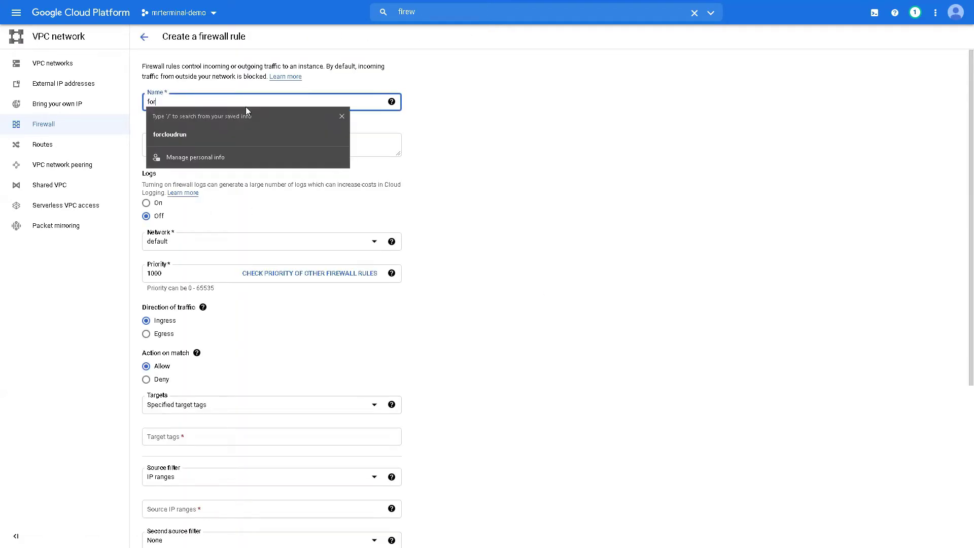
{"action": "type", "text": "rdp"}
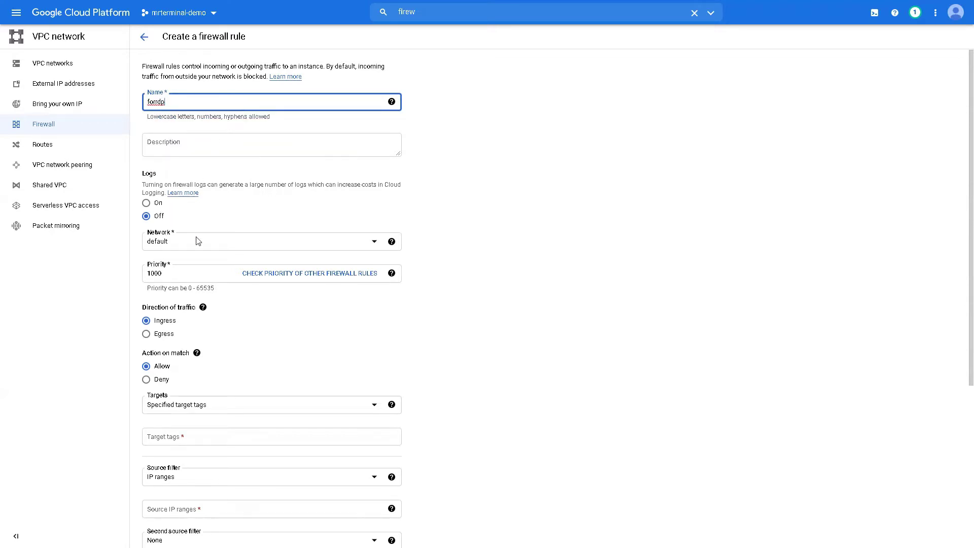
Target the rule at the pasted tag radius-server-2016-1-deployment
{"action": "scroll", "coordinate": [203, 249], "scroll_direction": "down", "scroll_amount": 3}
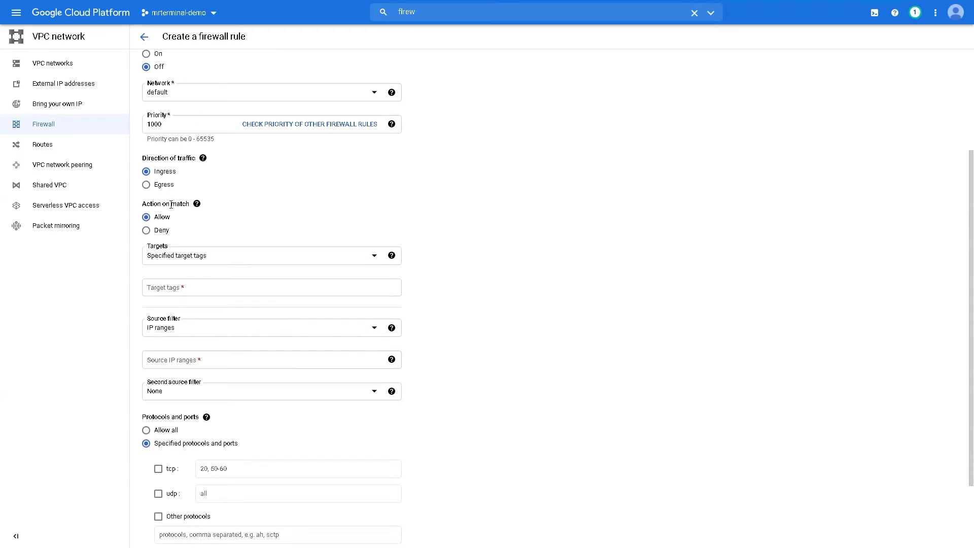
{"action": "scroll", "coordinate": [169, 183], "scroll_direction": "down", "scroll_amount": 2}
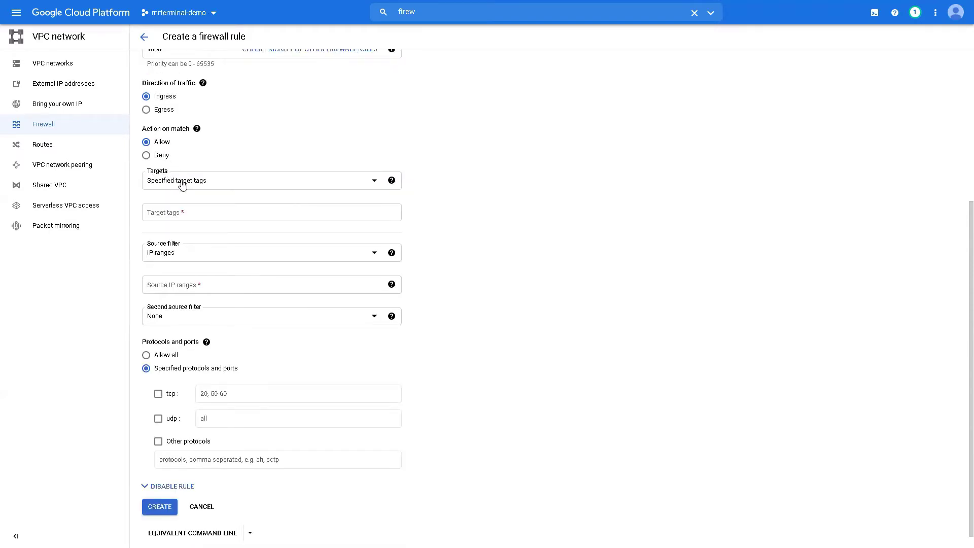
{"action": "left_click", "coordinate": [189, 181]}
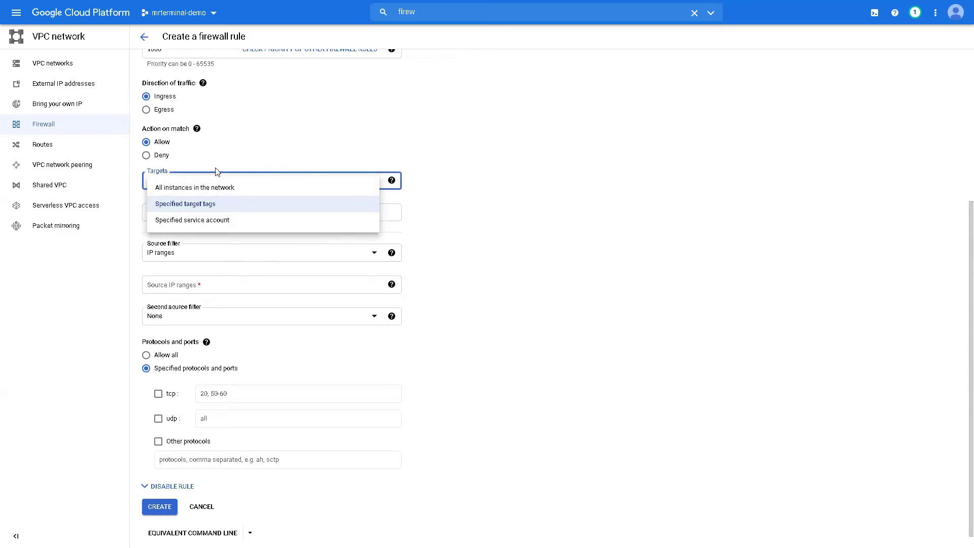
{"action": "left_click", "coordinate": [197, 202]}
{"action": "left_click", "coordinate": [198, 210]}
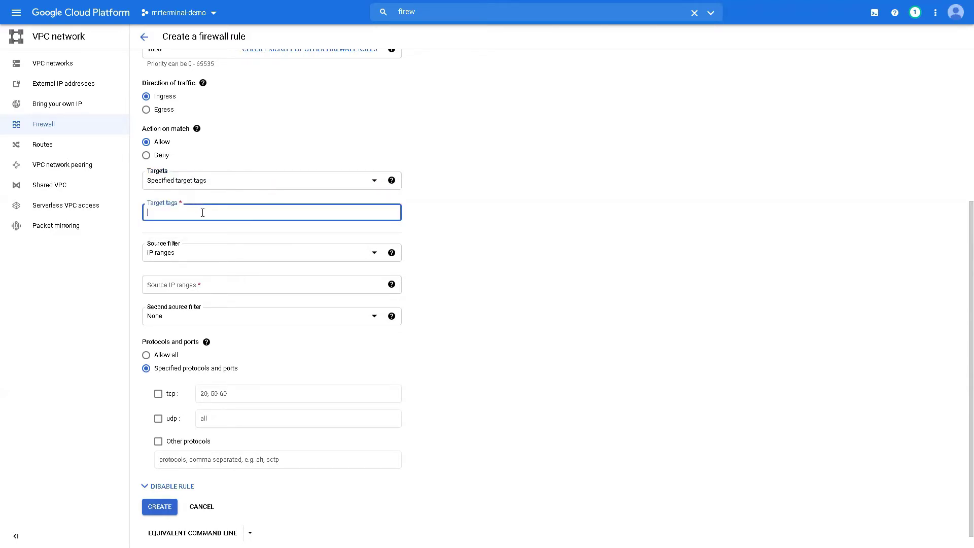
{"action": "scroll", "coordinate": [223, 248], "scroll_direction": "up", "scroll_amount": 2}
{"action": "key", "text": "ctrl+v"}
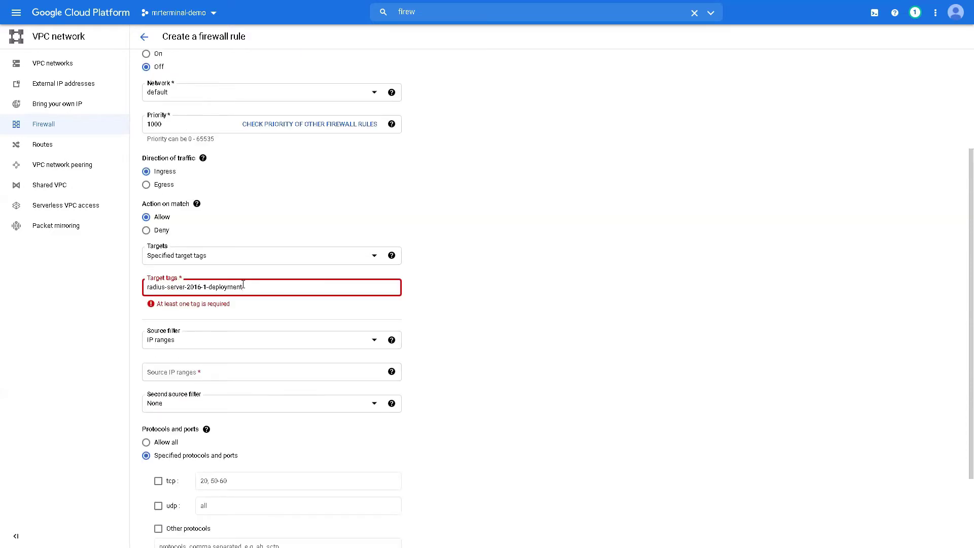
{"action": "left_click", "coordinate": [241, 307]}
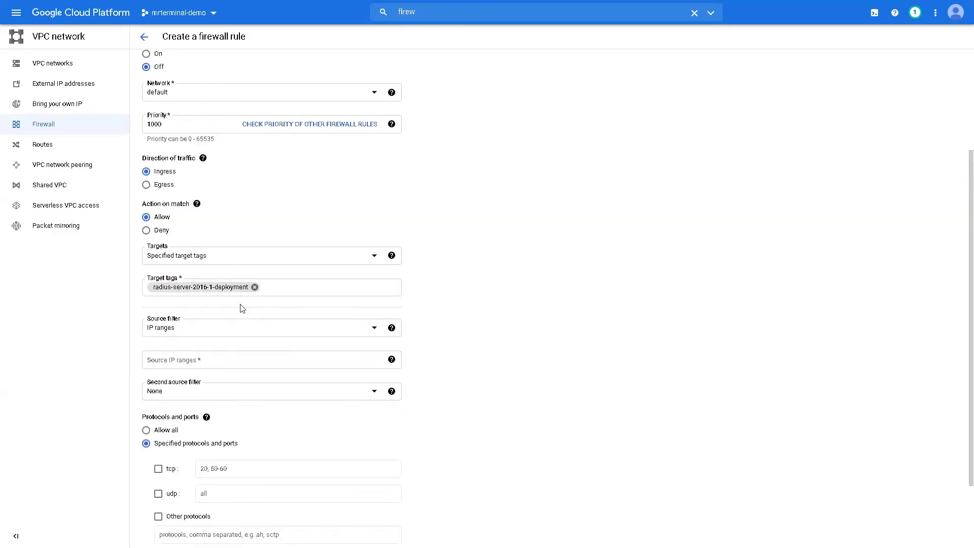
Set the rule's source IP range to 0.0.0.0/0
{"action": "scroll", "coordinate": [241, 308], "scroll_direction": "down", "scroll_amount": 2}
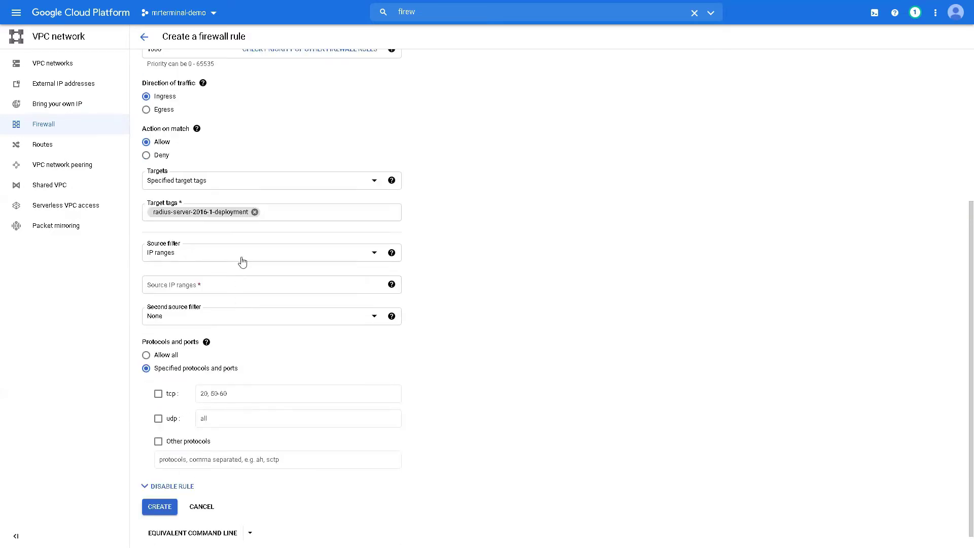
{"action": "left_click", "coordinate": [210, 282]}
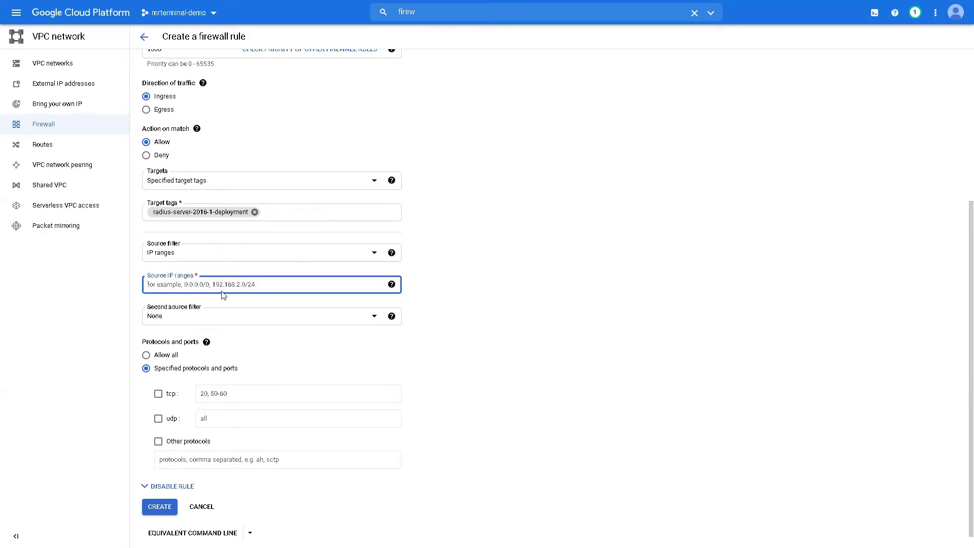
{"action": "type", "text": "0.0.0.0/0"}
{"action": "key", "text": "Tab"}
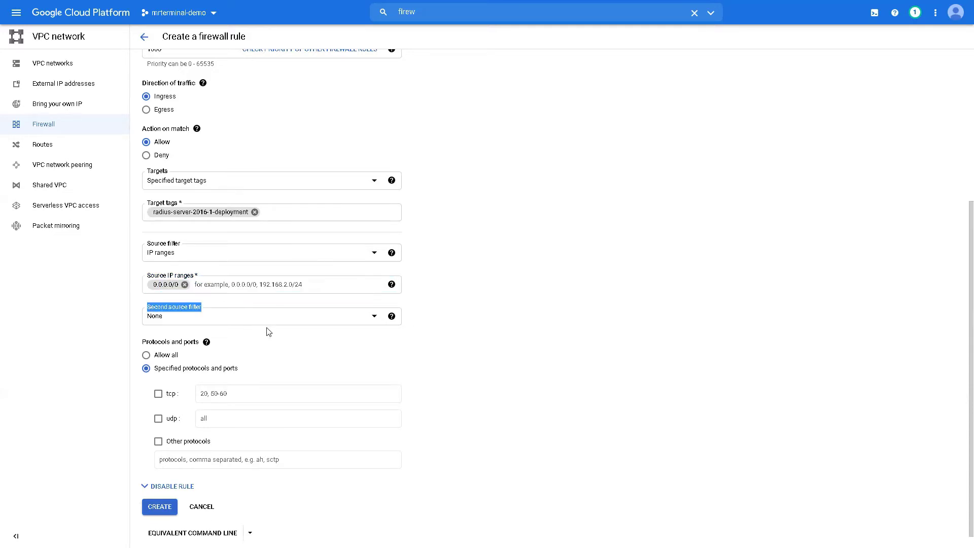
{"action": "left_click", "coordinate": [298, 345]}
Allow tcp port 3389 and create the forrdp rule
{"action": "scroll", "coordinate": [298, 347], "scroll_direction": "down", "scroll_amount": 1}
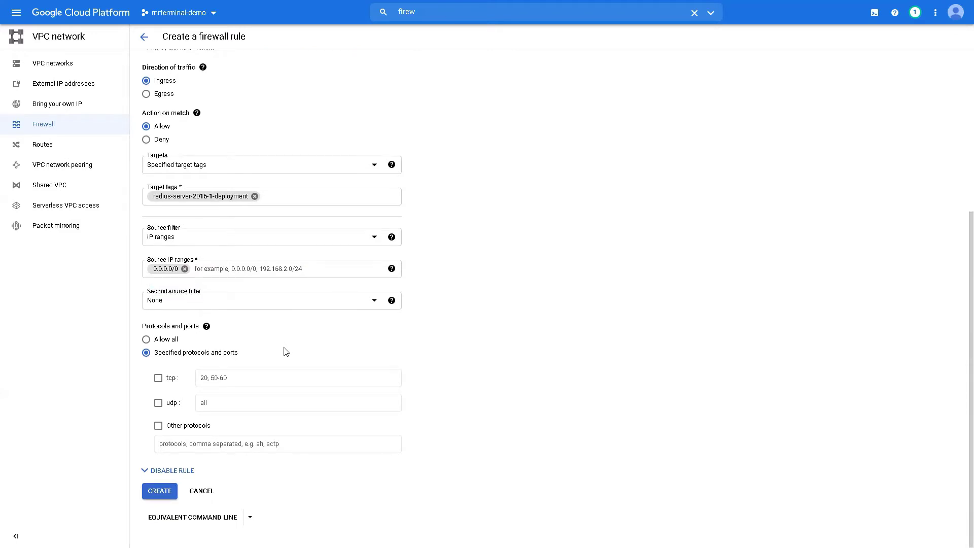
{"action": "left_click", "coordinate": [159, 378]}
{"action": "left_click", "coordinate": [268, 377]}
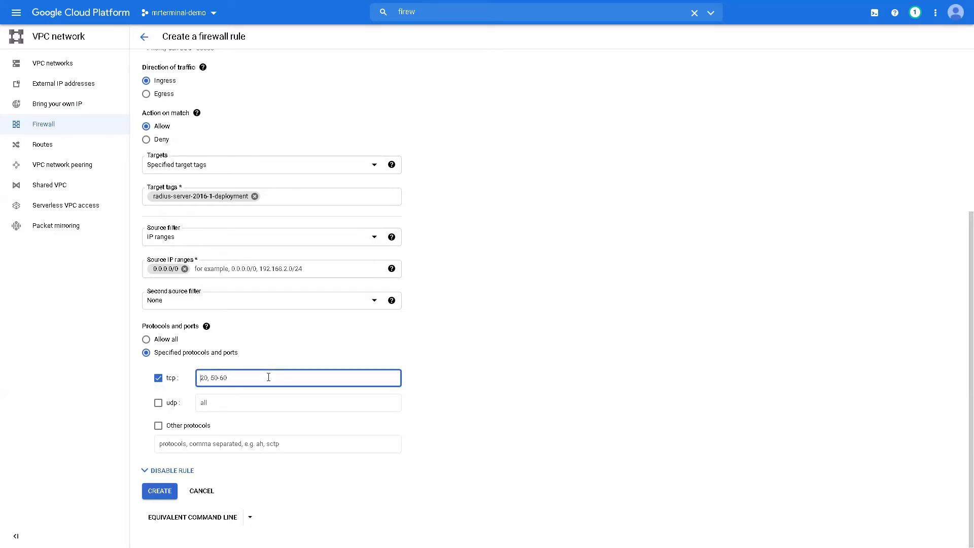
{"action": "type", "text": "3389"}
{"action": "left_click", "coordinate": [495, 406]}
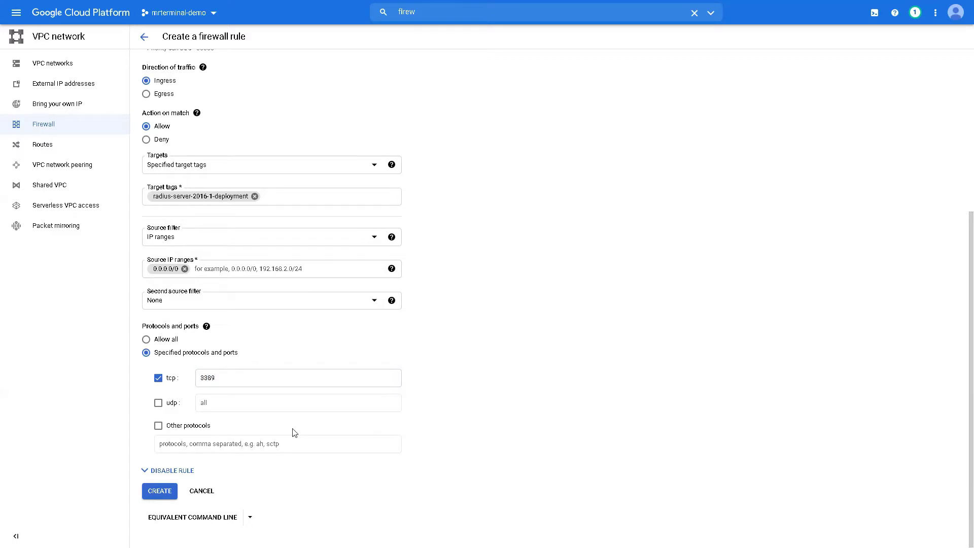
{"action": "left_click", "coordinate": [162, 487]}
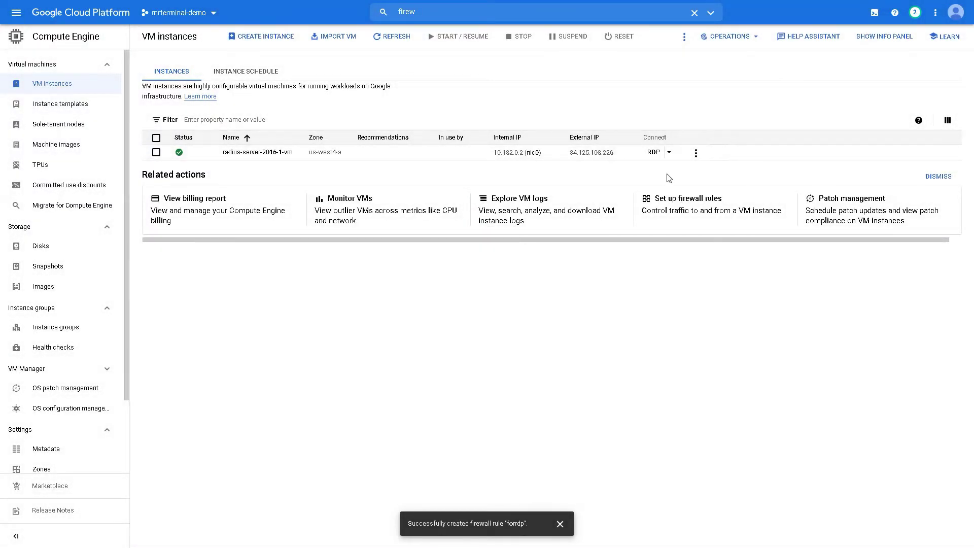
Set a Windows password for radius-server-2016-1-vm under a new username
{"action": "left_click", "coordinate": [668, 152]}
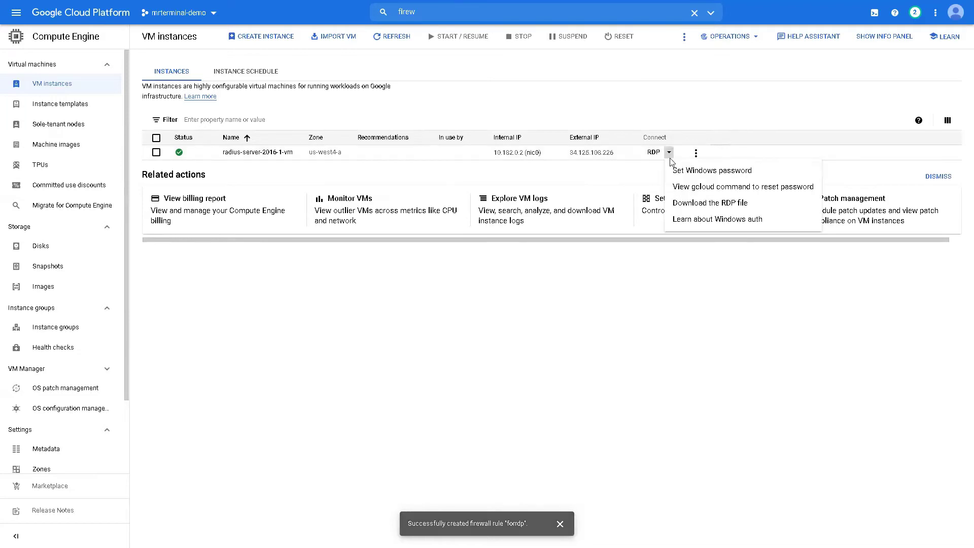
{"action": "left_click", "coordinate": [677, 172]}
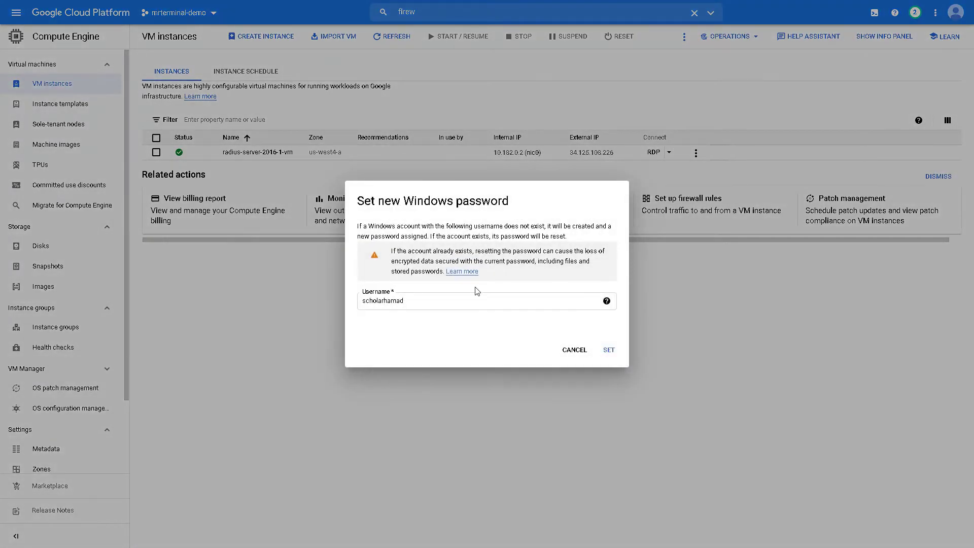
{"action": "double_click", "coordinate": [421, 302]}
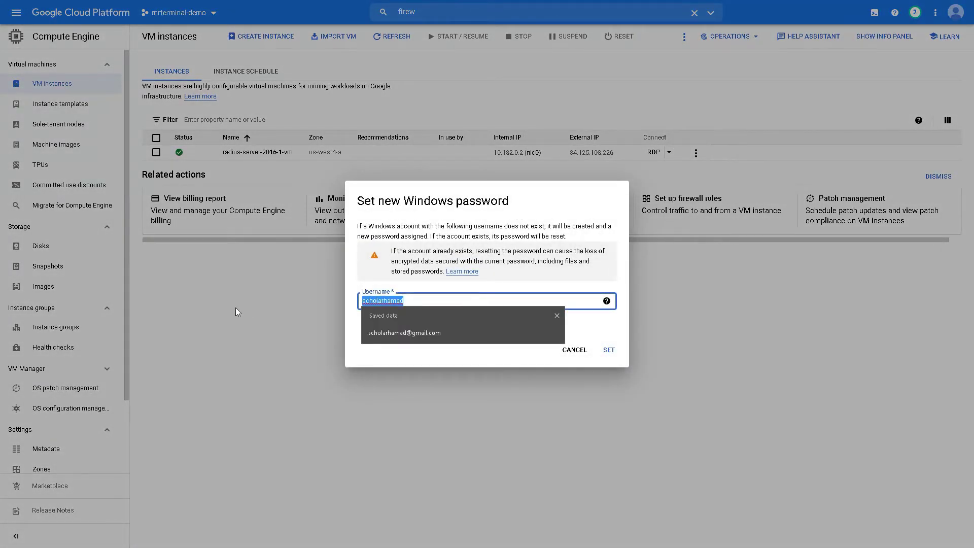
{"action": "type", "text": "googleu"}
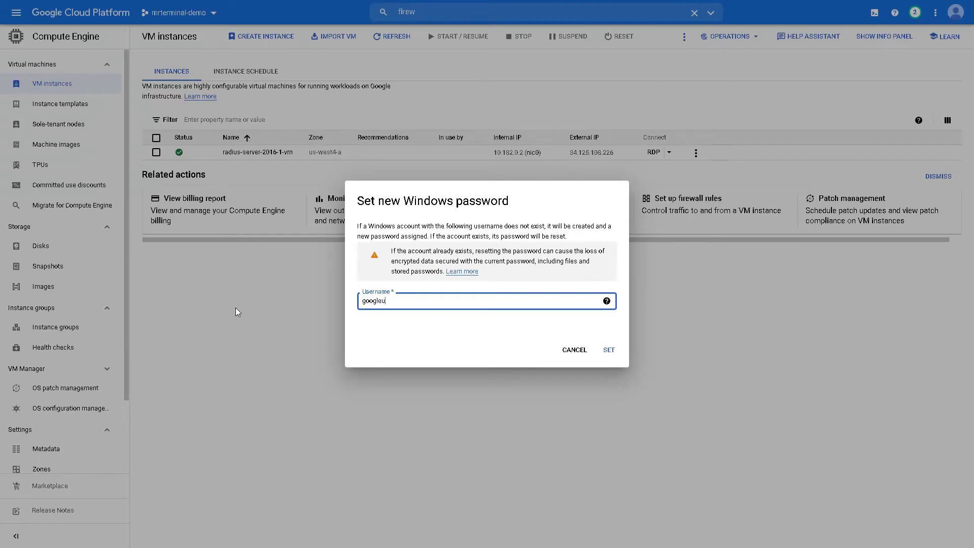
{"action": "type", "text": "ser"}
{"action": "left_click", "coordinate": [551, 333]}
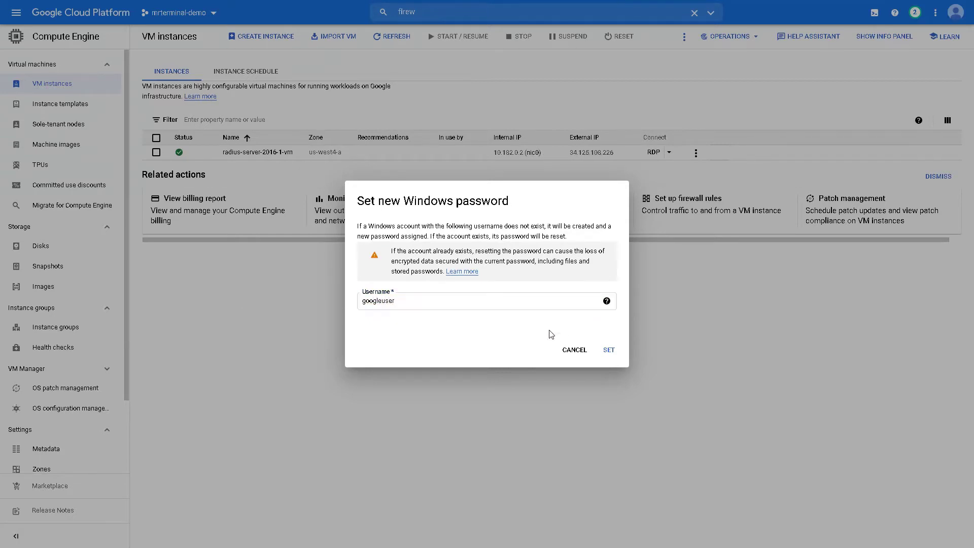
{"action": "left_click", "coordinate": [572, 300]}
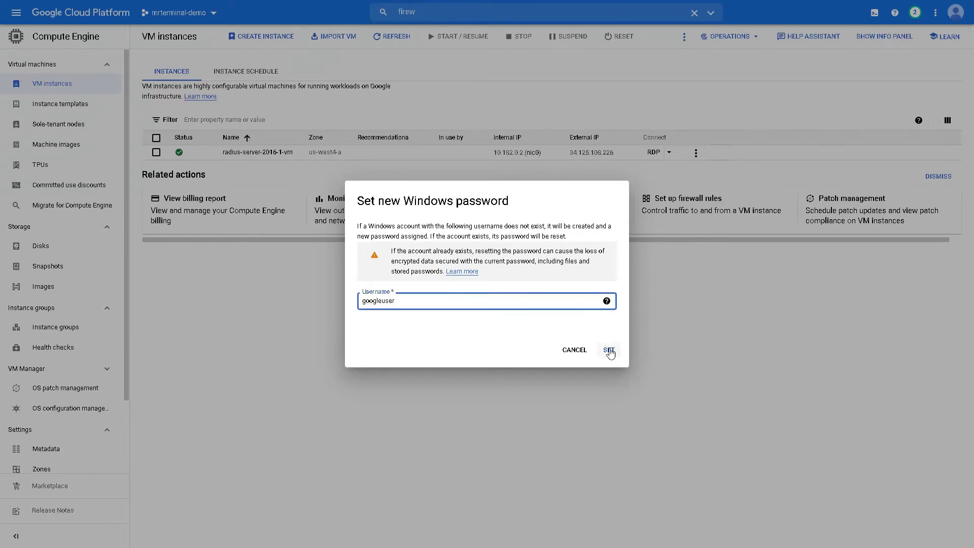
{"action": "left_click", "coordinate": [609, 351]}
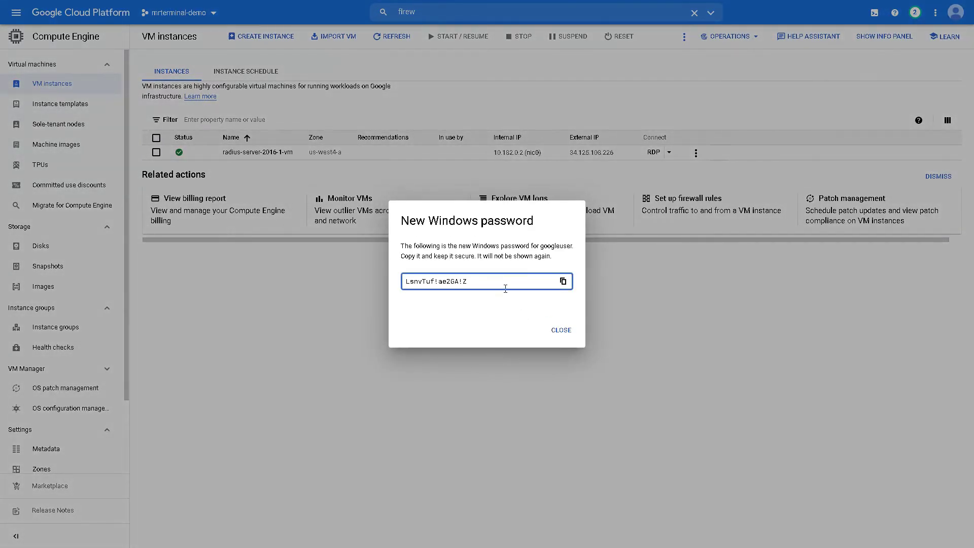
Copy the generated password to the clipboard and close the password notice
{"action": "left_click_drag", "start_coordinate": [413, 280], "coordinate": [393, 285]}
{"action": "left_click", "coordinate": [406, 281]}
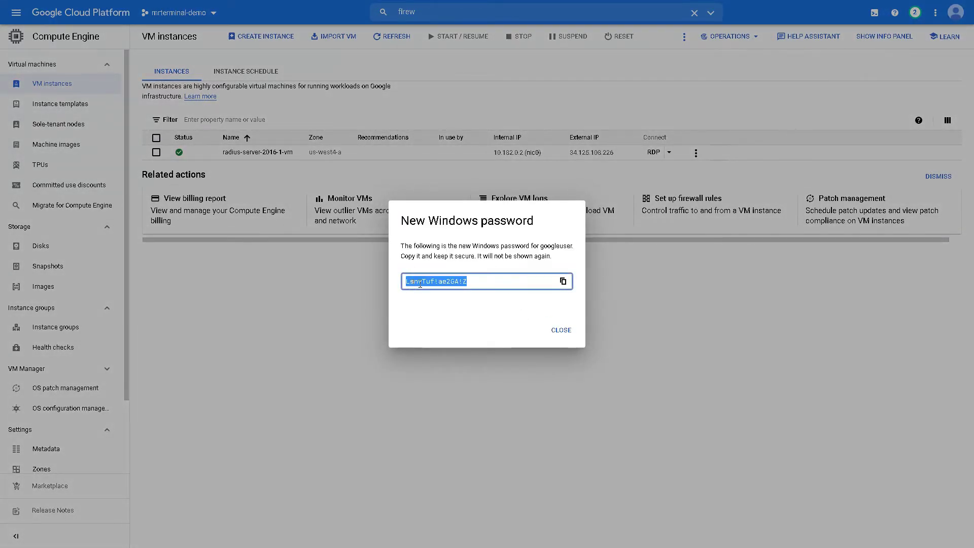
{"action": "left_click", "coordinate": [482, 283]}
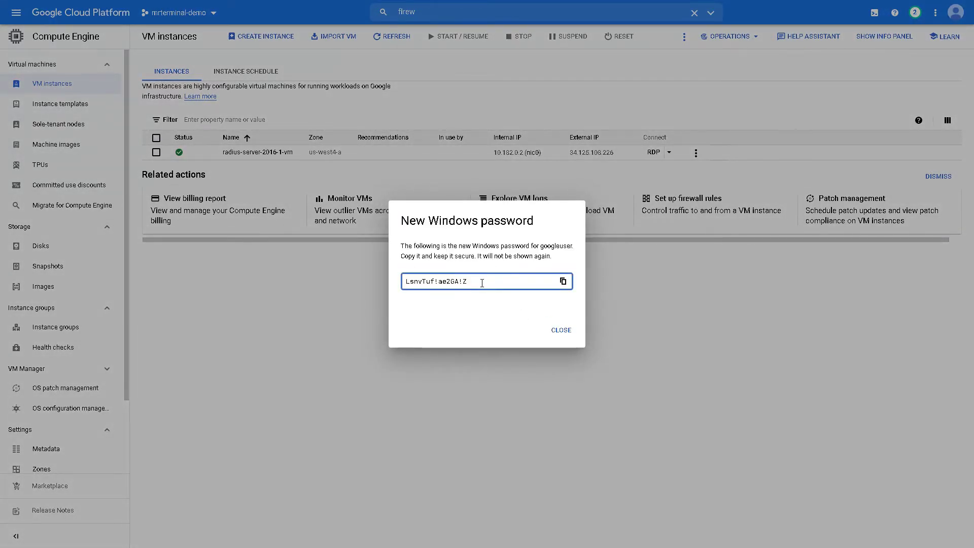
{"action": "left_click", "coordinate": [563, 281]}
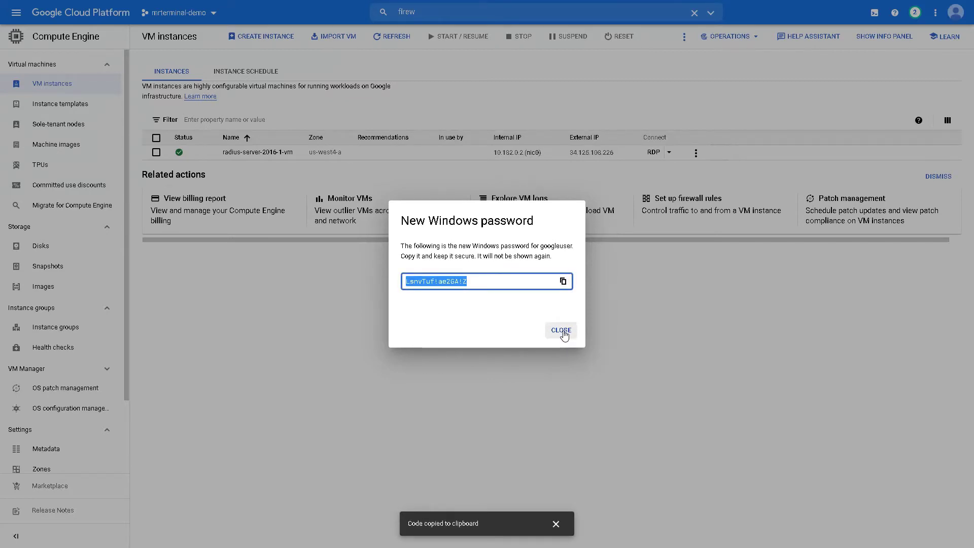
{"action": "left_click", "coordinate": [561, 331]}
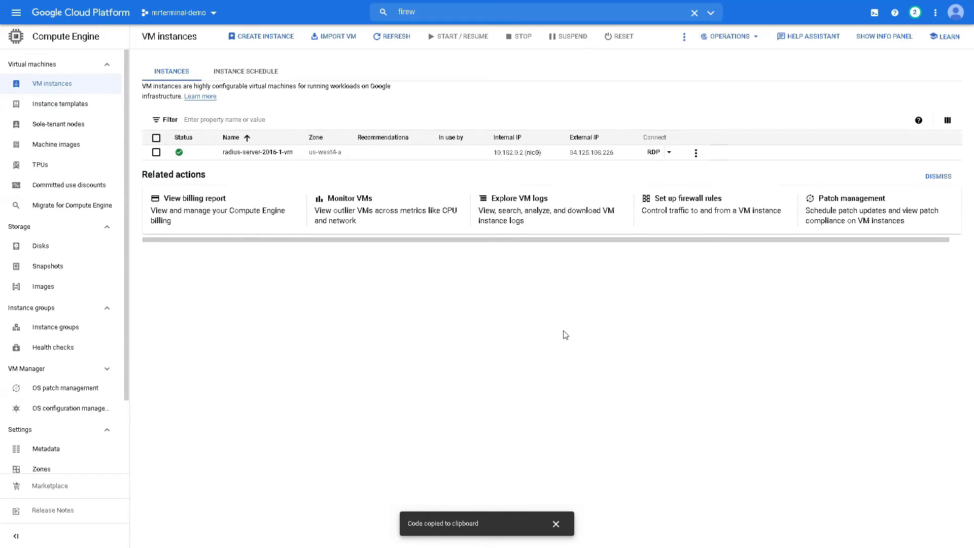
Open the downloaded RDP file for the VM and connect despite the unknown publisher warning
{"action": "left_click", "coordinate": [963, 17]}
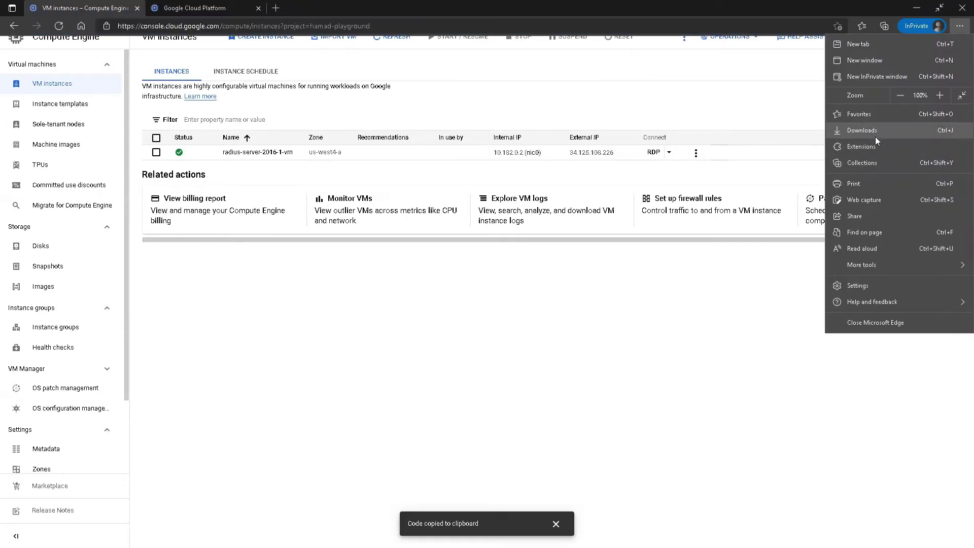
{"action": "left_click", "coordinate": [875, 136]}
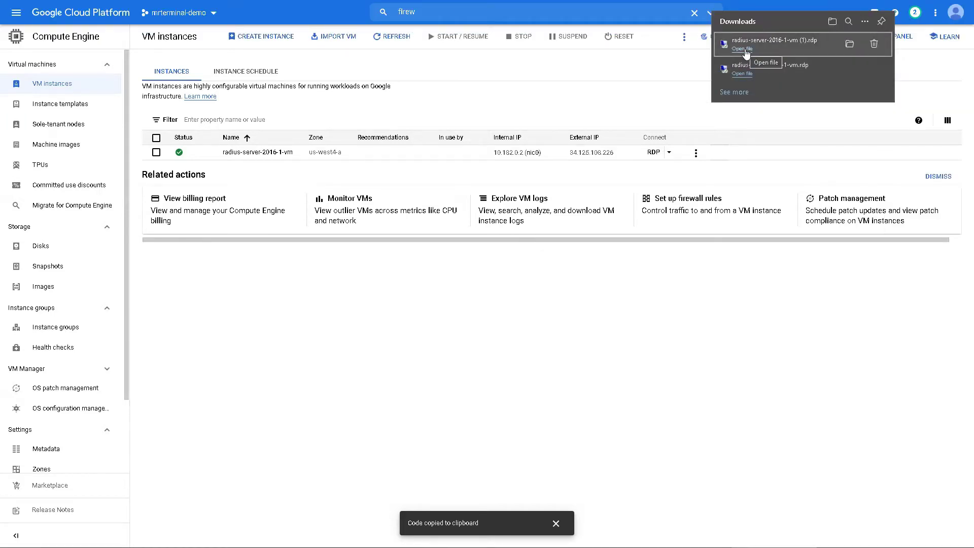
{"action": "left_click", "coordinate": [742, 74]}
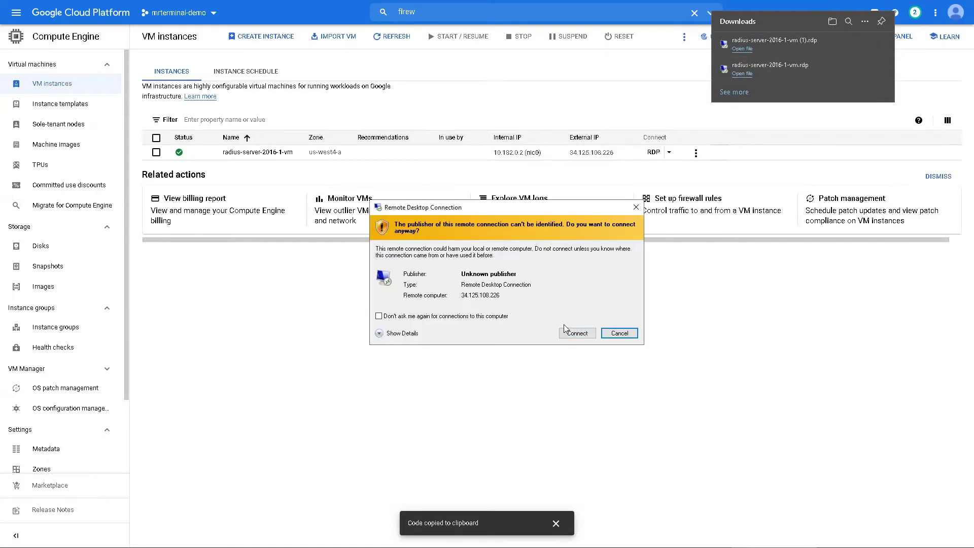
{"action": "left_click", "coordinate": [573, 333]}
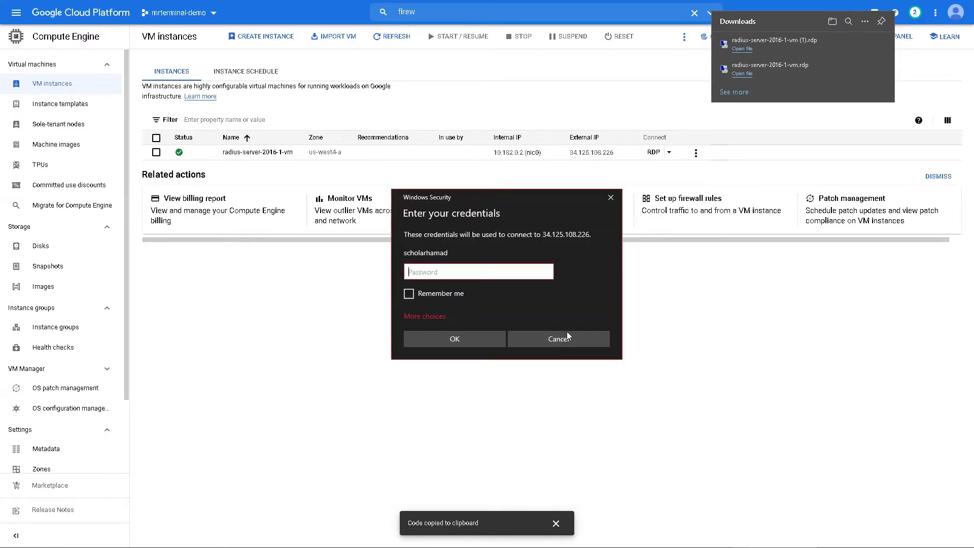
Sign in with a different account using the new username and pasted password, accepting the untrusted certificate
{"action": "left_click_drag", "start_coordinate": [540, 200], "coordinate": [566, 186]}
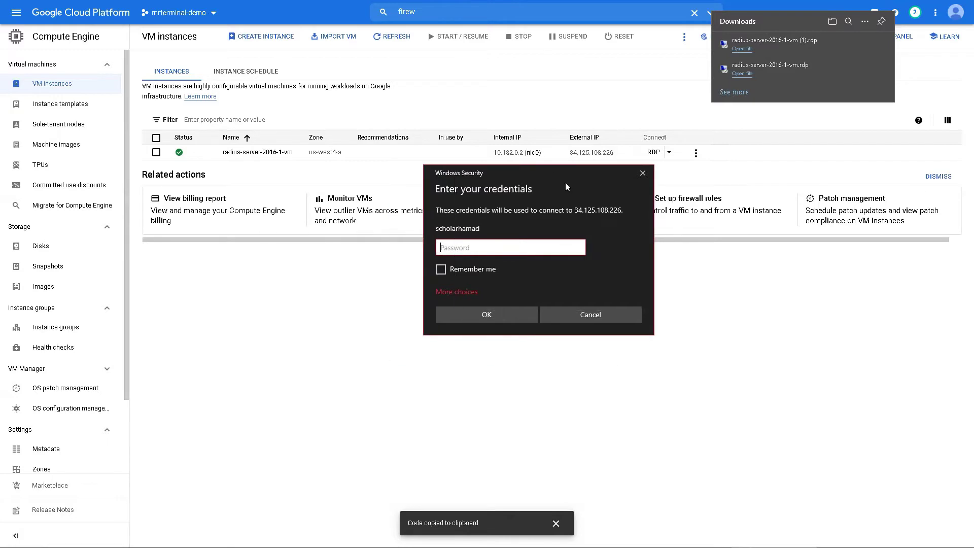
{"action": "left_click", "coordinate": [458, 292]}
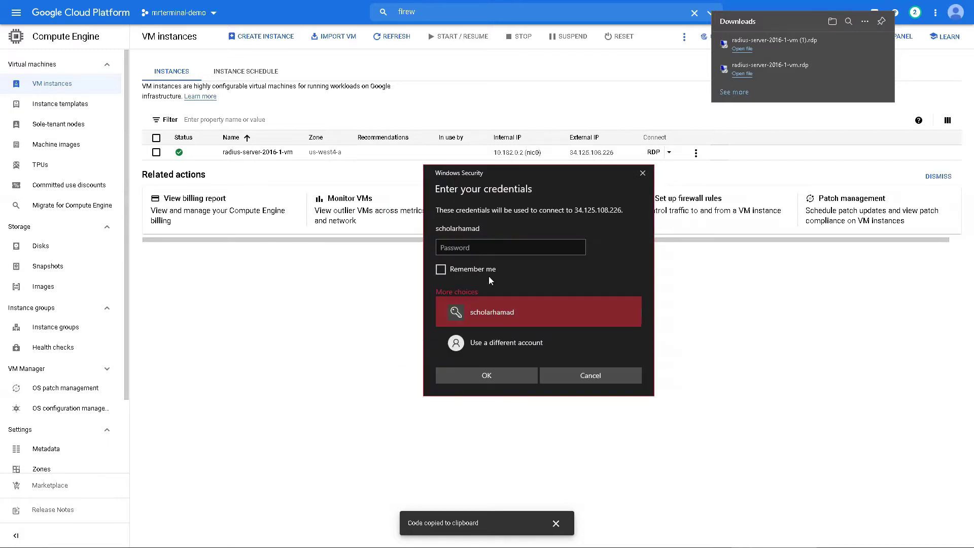
{"action": "left_click", "coordinate": [502, 345]}
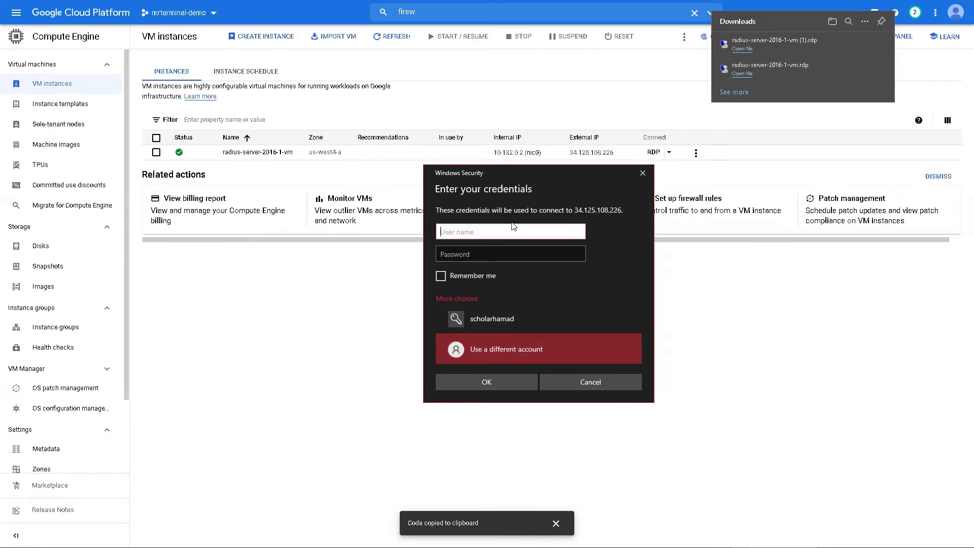
{"action": "type", "text": "googleuser"}
{"action": "key", "text": "Tab"}
{"action": "key", "text": "ctrl+v"}
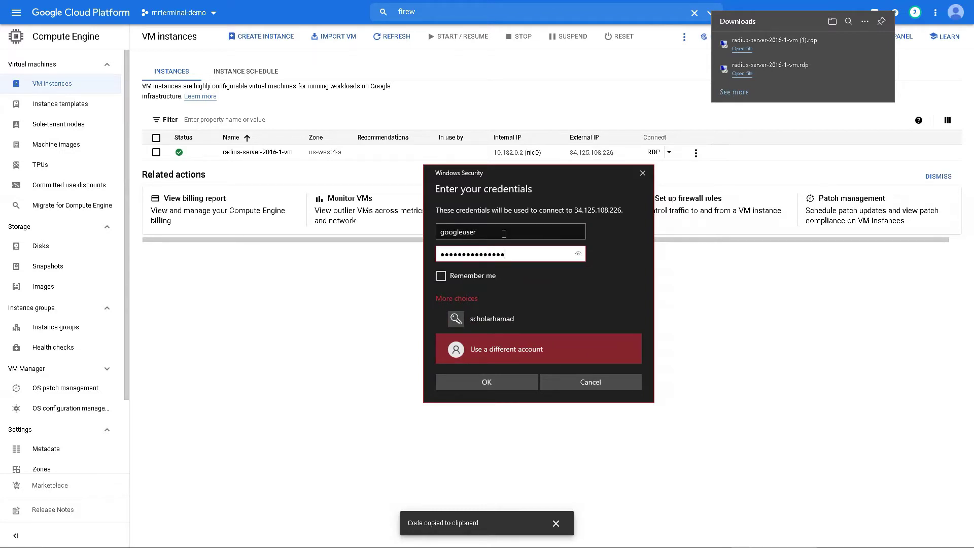
{"action": "left_click", "coordinate": [509, 381]}
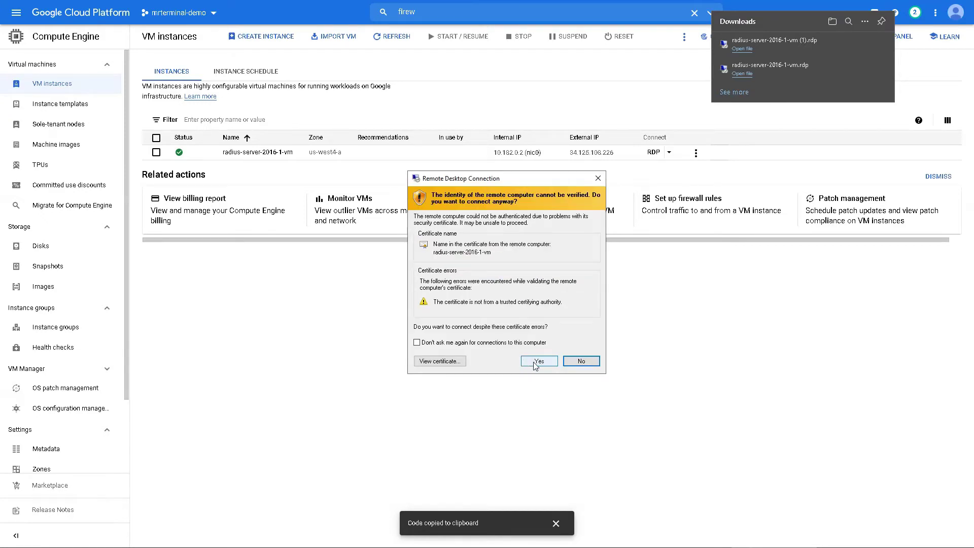
{"action": "left_click", "coordinate": [535, 363]}
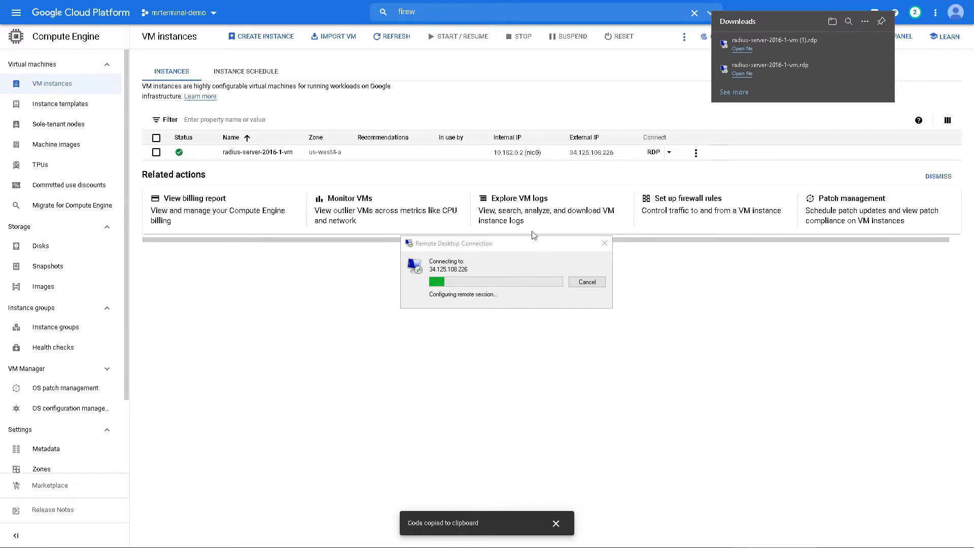
{"action": "left_click", "coordinate": [520, 245]}
{"action": "left_click_drag", "start_coordinate": [520, 246], "coordinate": [525, 225]}
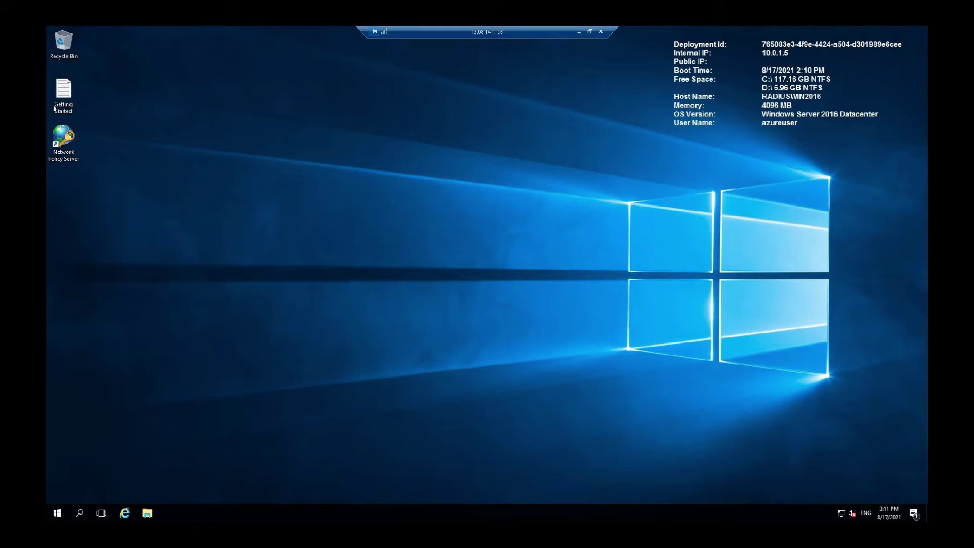
Launch Network Policy Server from its shortcut on the remote desktop
{"action": "double_click", "coordinate": [64, 149]}
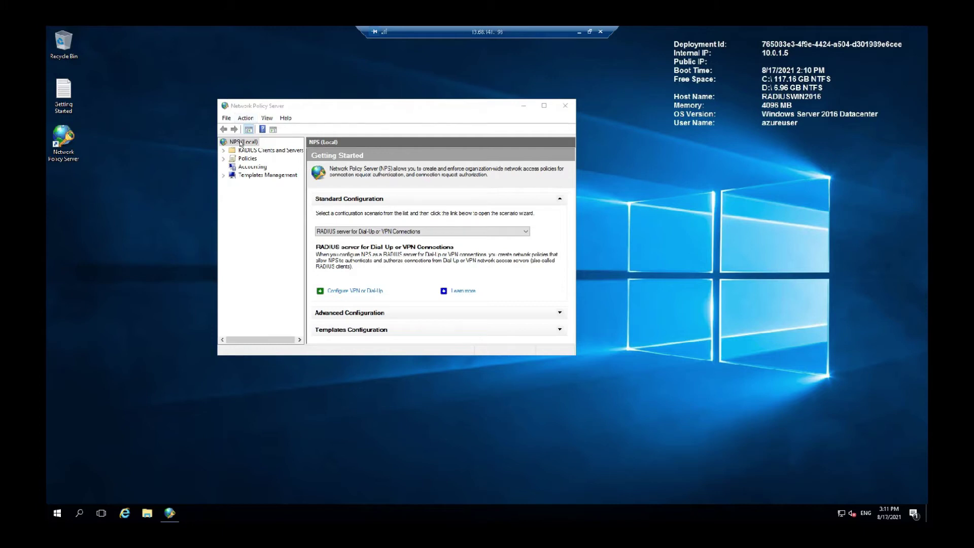
Review the NPS (Local) actions menu without choosing one, then expand Templates Management
{"action": "right_click", "coordinate": [241, 143]}
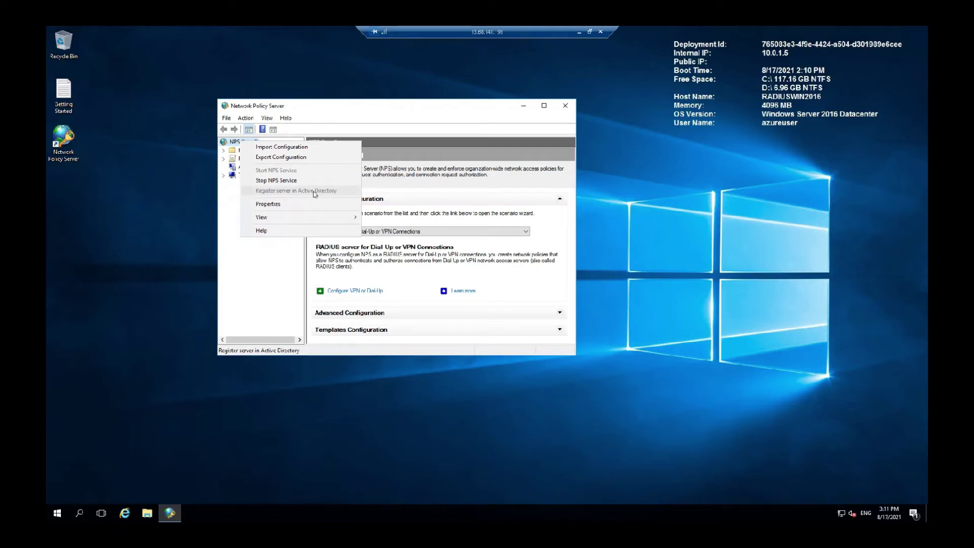
{"action": "left_click", "coordinate": [287, 268]}
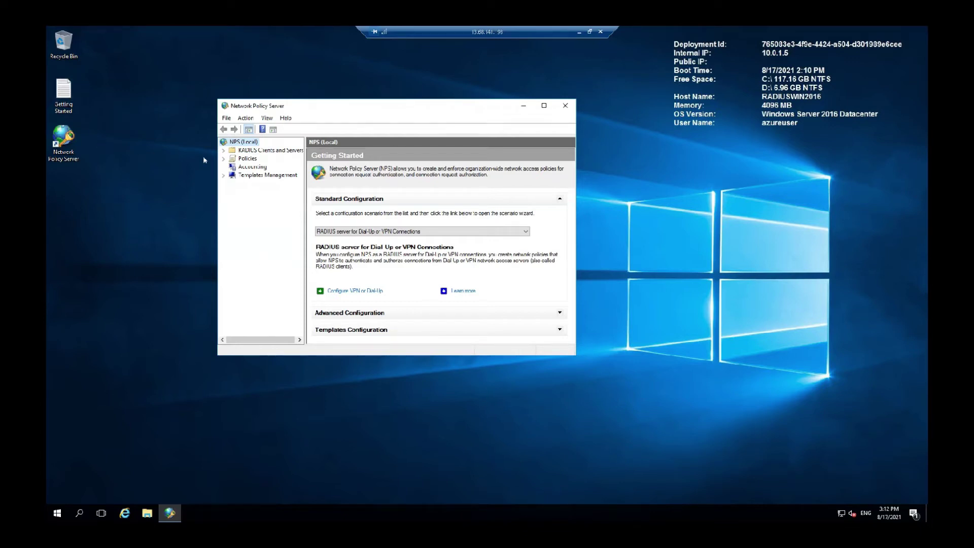
{"action": "left_click", "coordinate": [224, 175]}
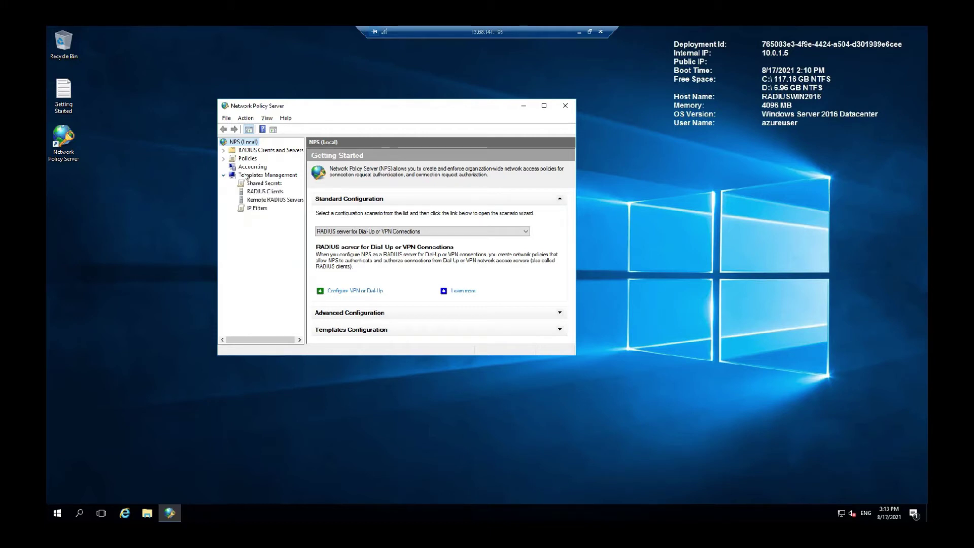
Create a new shared secret template named Company Wifi _ Staff, set to generate the secret
{"action": "right_click", "coordinate": [264, 185]}
{"action": "left_click", "coordinate": [286, 192]}
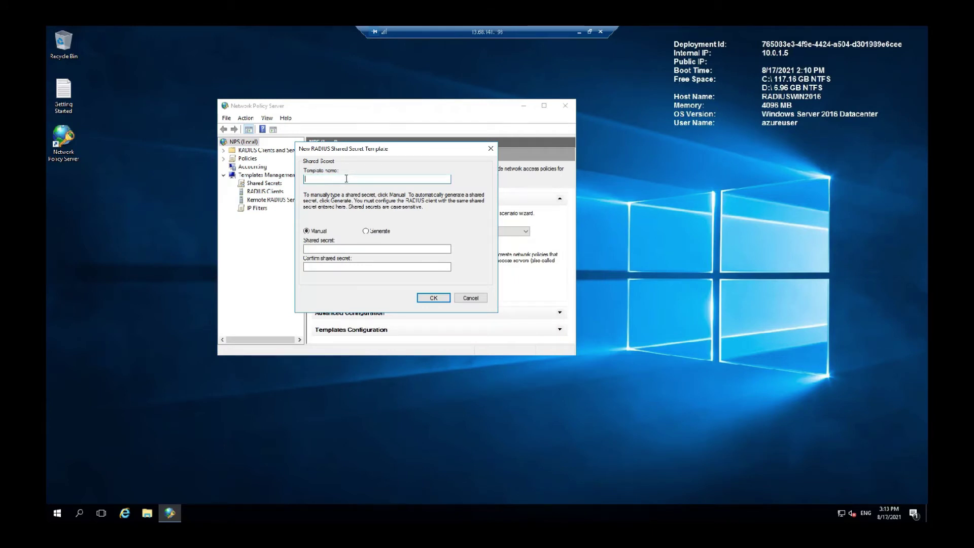
{"action": "type", "text": "Com"}
{"action": "type", "text": "pany Wifi"}
{"action": "type", "text": " _ St"}
{"action": "key", "text": "BackSpace"}
{"action": "key", "text": "BackSpace"}
{"action": "key", "text": "BackSpace"}
{"action": "type", "text": "Staff"}
{"action": "left_click", "coordinate": [372, 232]}
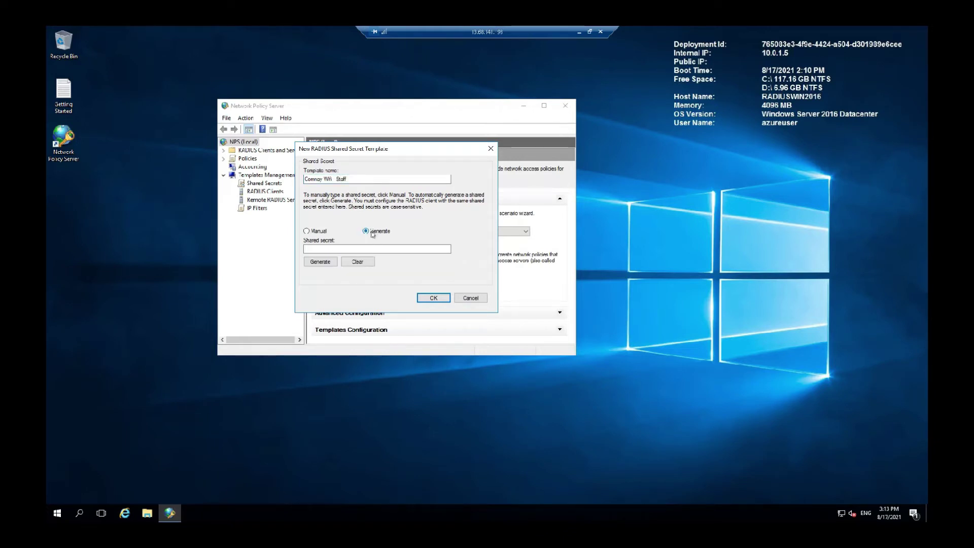
Create a new text document named sec on the desktop
{"action": "right_click", "coordinate": [138, 263]}
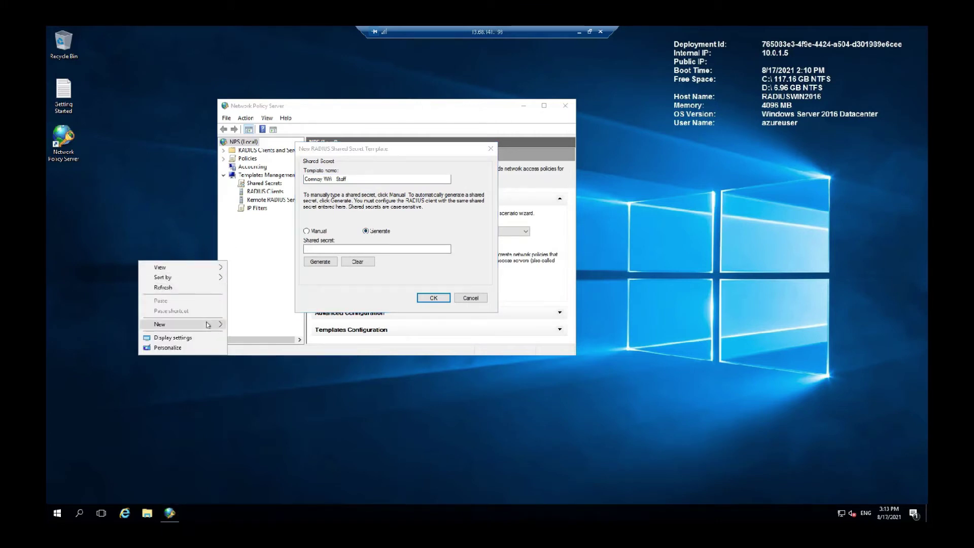
{"action": "mouse_move", "coordinate": [217, 325]}
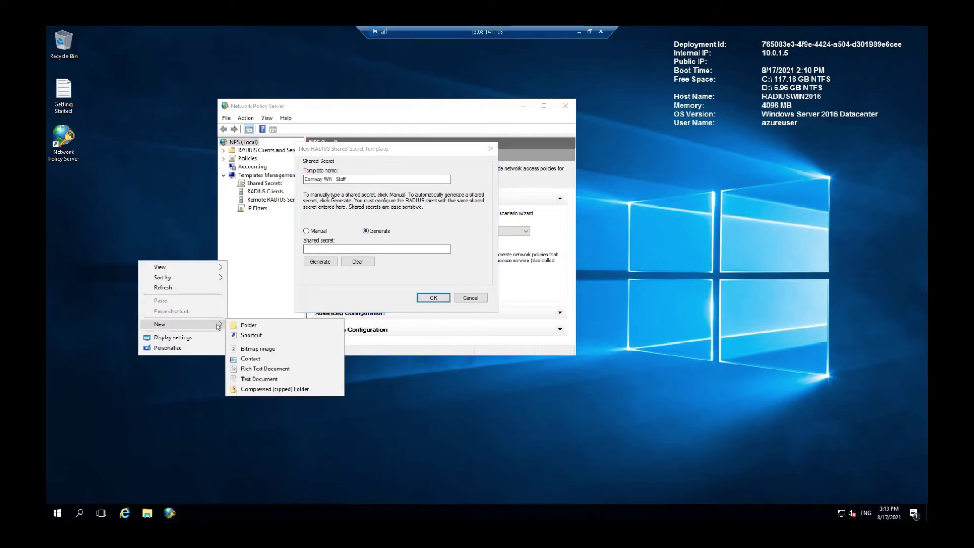
{"action": "left_click", "coordinate": [259, 378]}
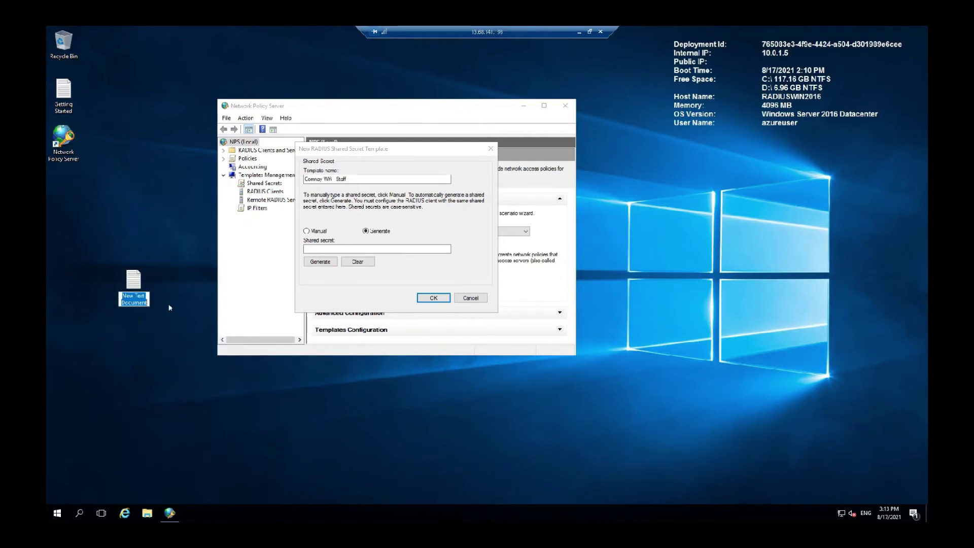
{"action": "type", "text": "sec"}
{"action": "key", "text": "Return"}
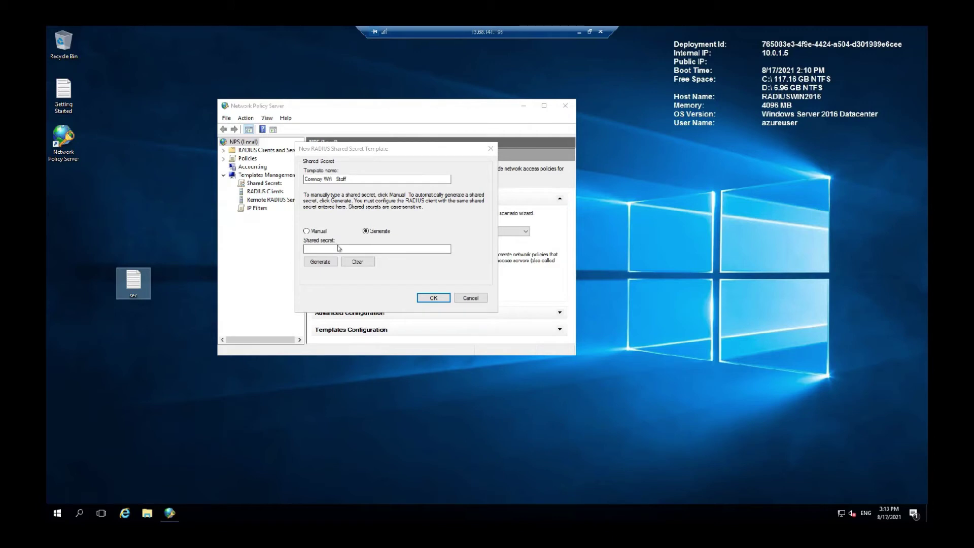
Generate the shared secret, paste it into the sec file, and save the template
{"action": "left_click", "coordinate": [320, 261]}
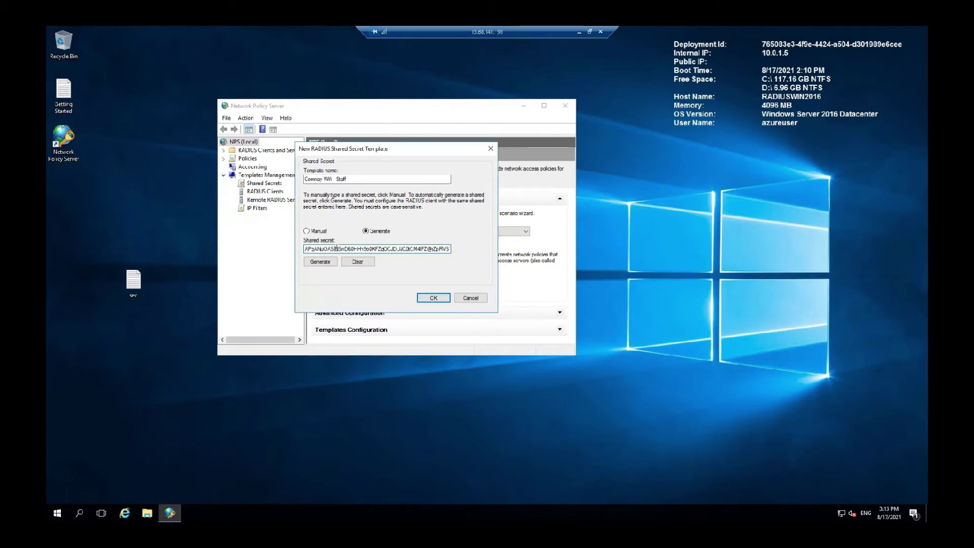
{"action": "double_click", "coordinate": [337, 249]}
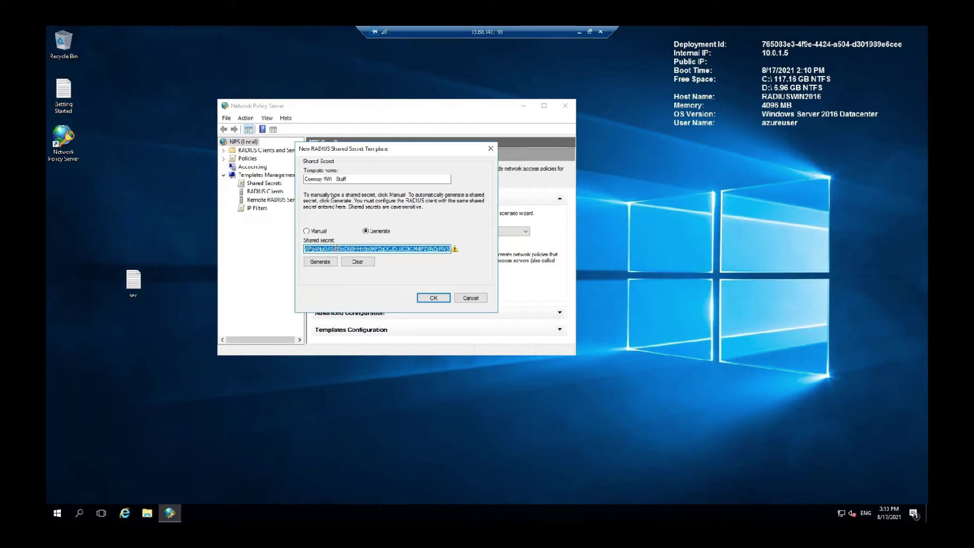
{"action": "double_click", "coordinate": [134, 280]}
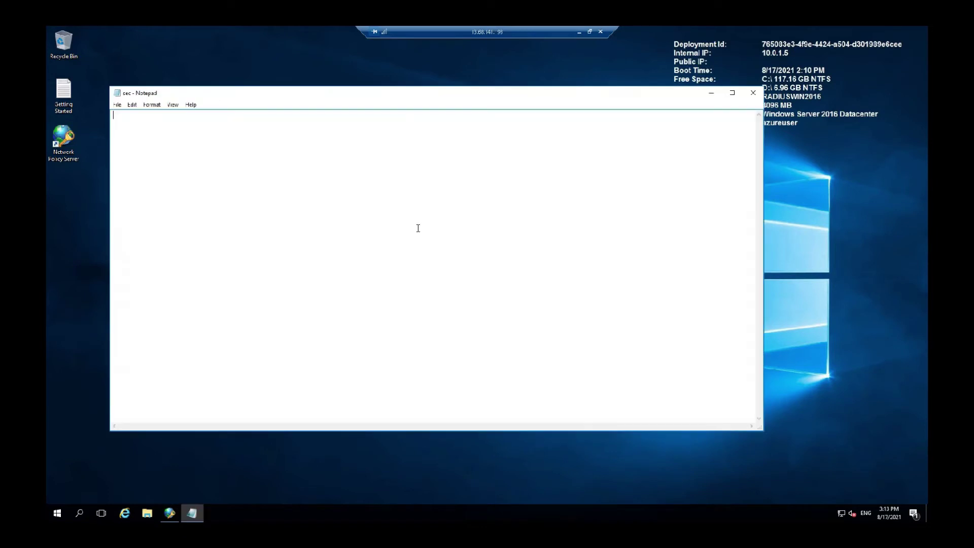
{"action": "key", "text": "ctrl+v"}
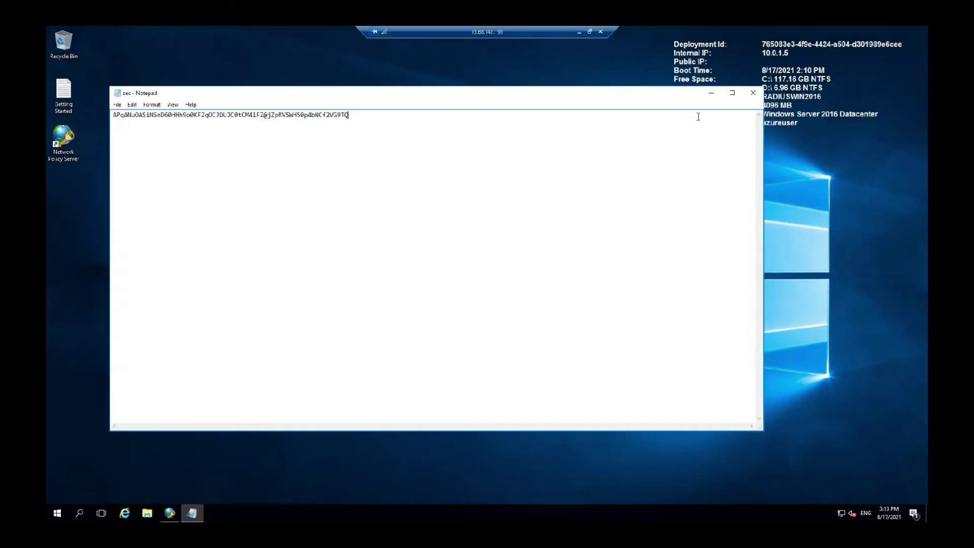
{"action": "left_click", "coordinate": [753, 94]}
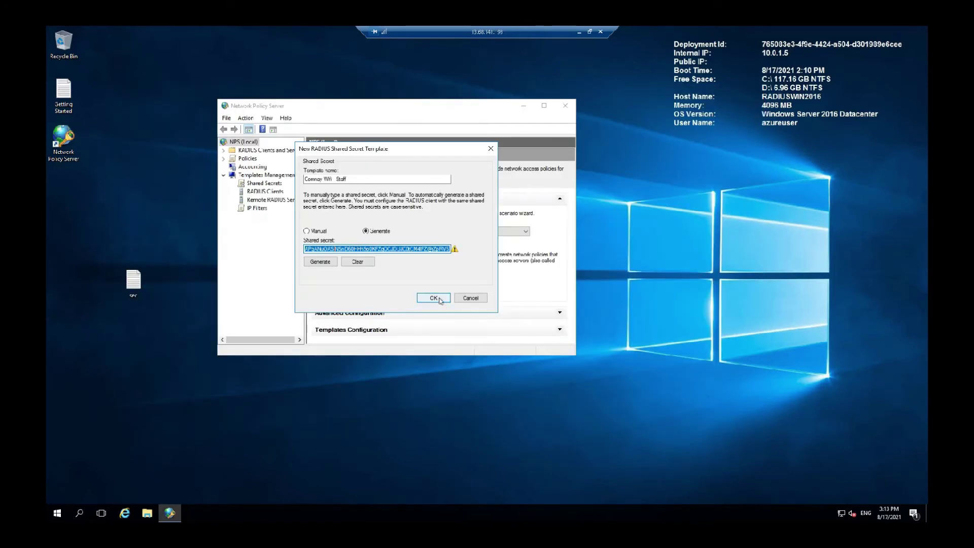
{"action": "left_click", "coordinate": [433, 298]}
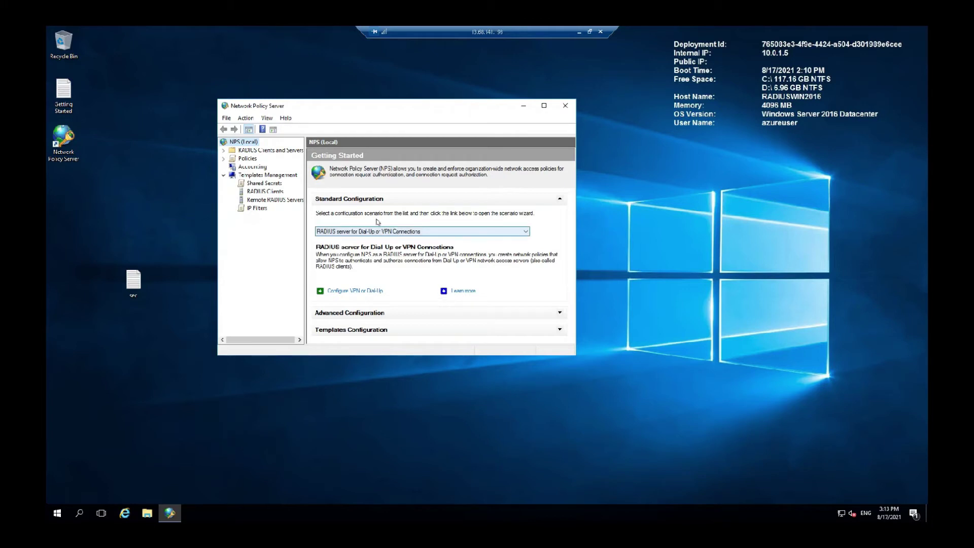
Start a new RADIUS client with the pasted shared secret and the staff Wi-Fi template
{"action": "left_click", "coordinate": [223, 150]}
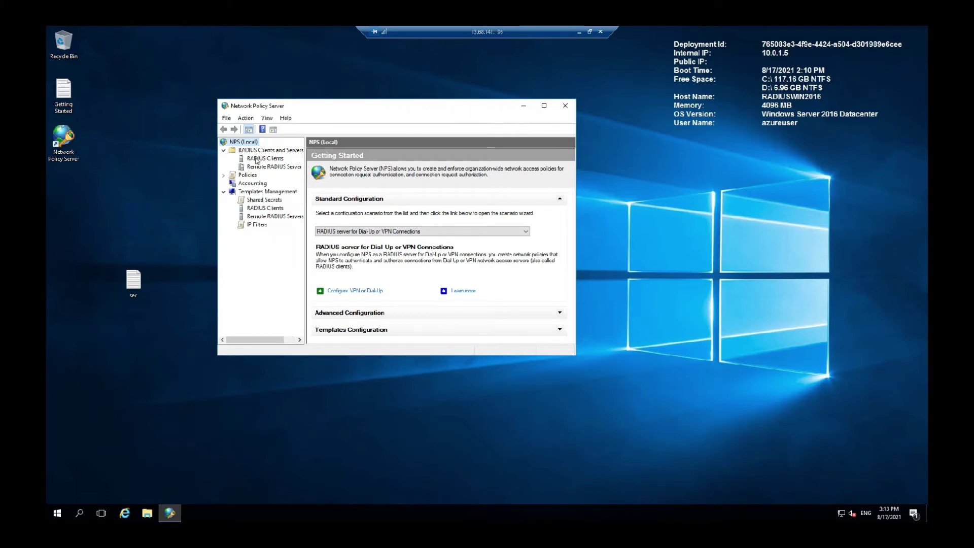
{"action": "right_click", "coordinate": [257, 158]}
{"action": "left_click", "coordinate": [277, 165]}
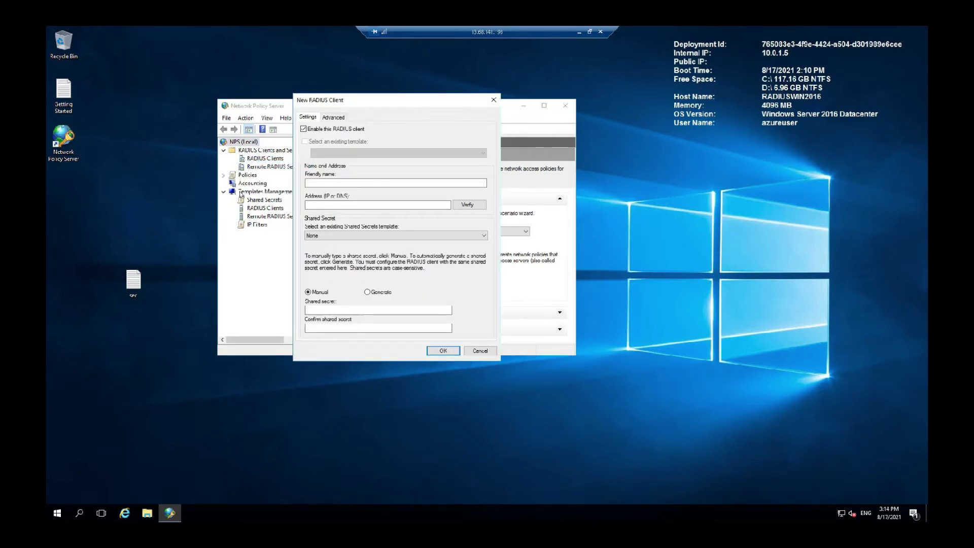
{"action": "left_click", "coordinate": [349, 311]}
{"action": "key", "text": "ctrl+v"}
{"action": "left_click", "coordinate": [343, 328]}
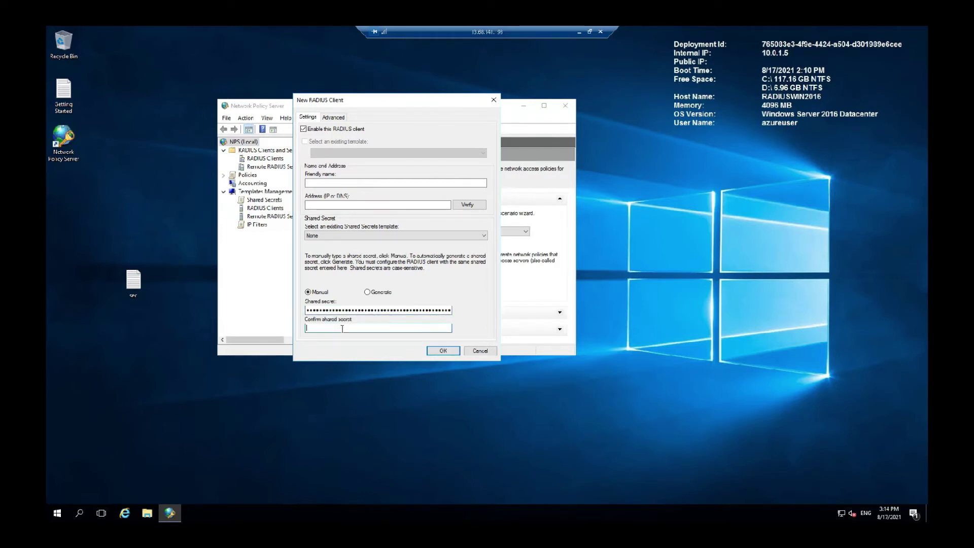
{"action": "key", "text": "ctrl+v"}
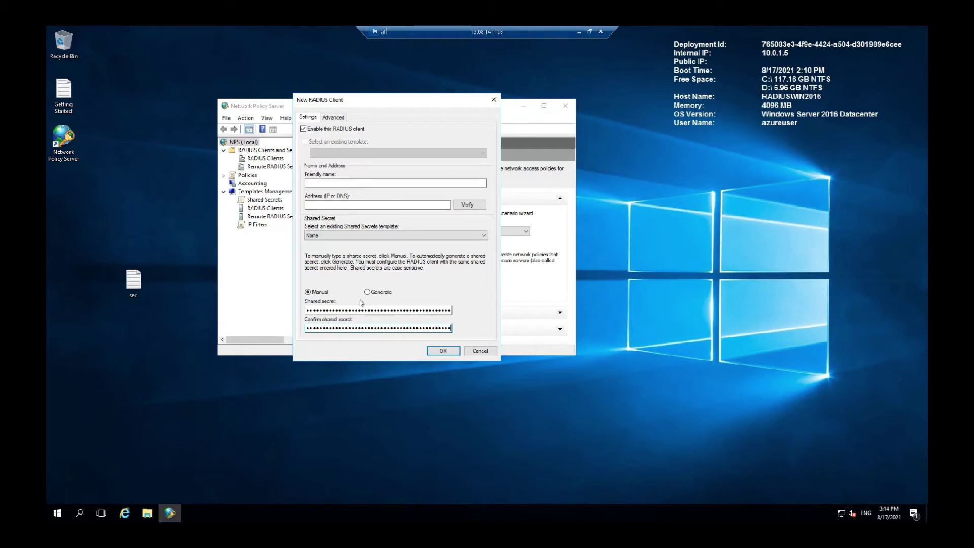
{"action": "left_click", "coordinate": [378, 235]}
{"action": "left_click", "coordinate": [373, 249]}
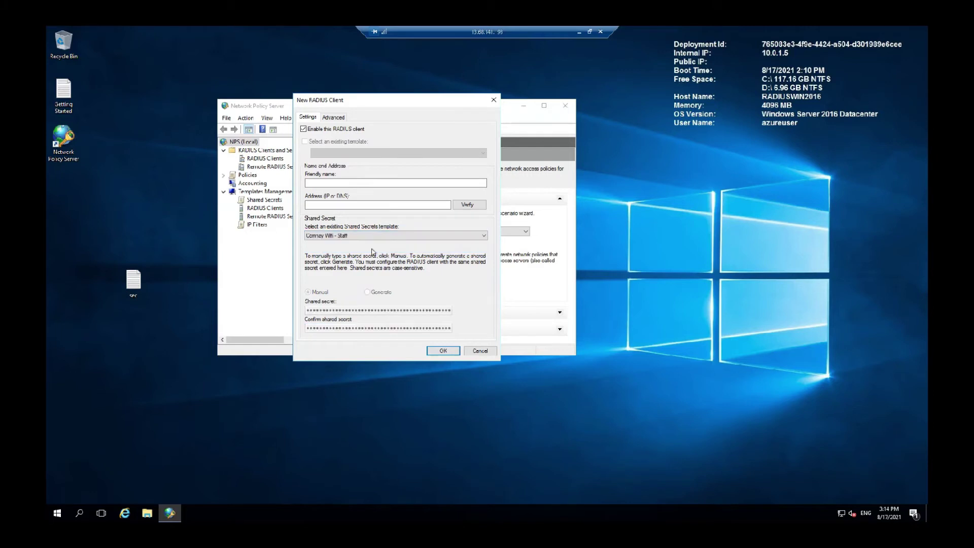
{"action": "left_click", "coordinate": [364, 183]}
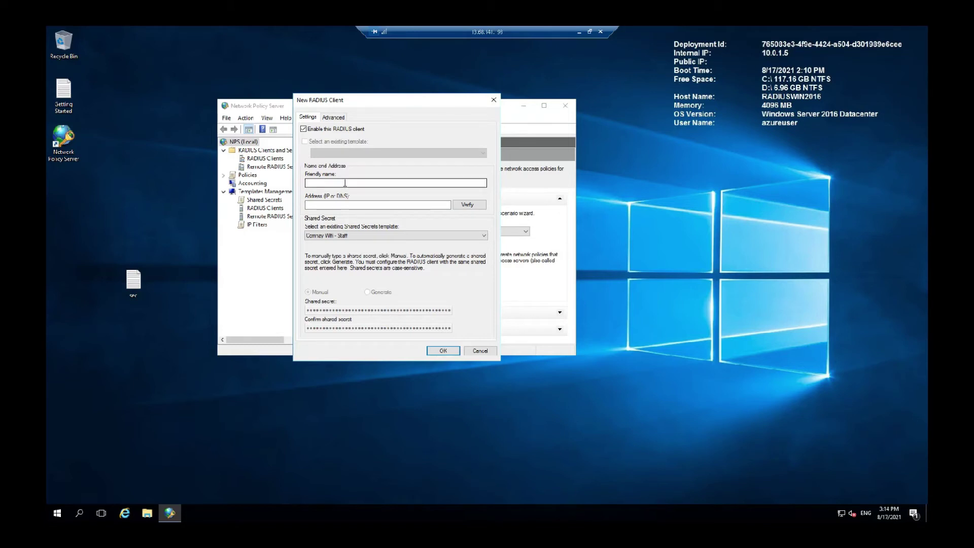
Name the client 'WAP -Conference Room' at 192.168.1.100, verify the address, and save it
{"action": "left_click", "coordinate": [345, 183]}
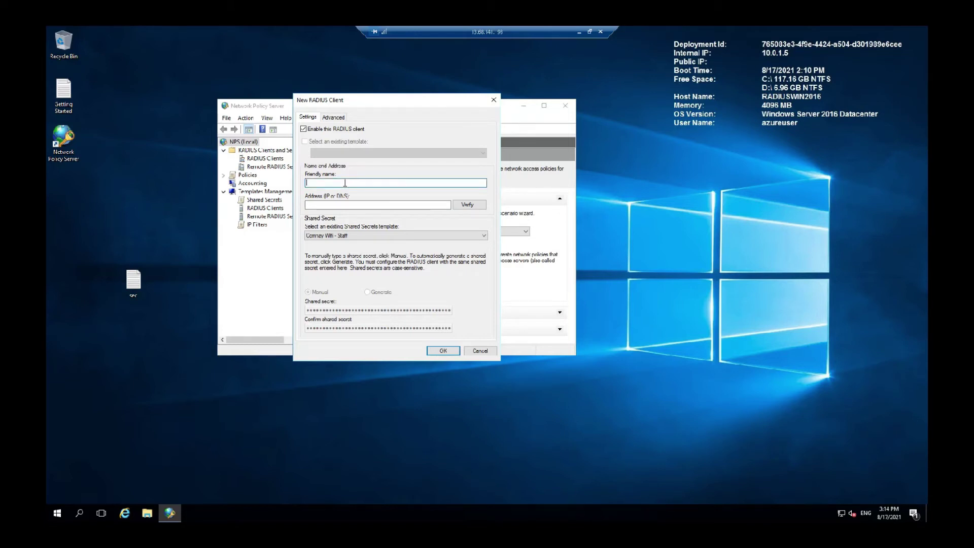
{"action": "type", "text": "WAP - Conference Room 1"}
{"action": "left_click", "coordinate": [336, 206]}
{"action": "type", "text": "1"}
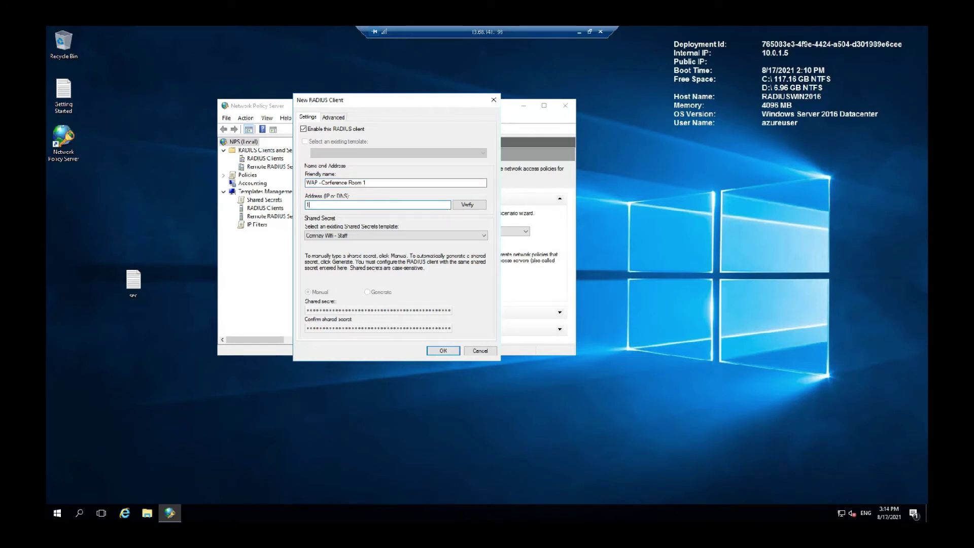
{"action": "type", "text": "92.168.1.100"}
{"action": "left_click", "coordinate": [468, 205]}
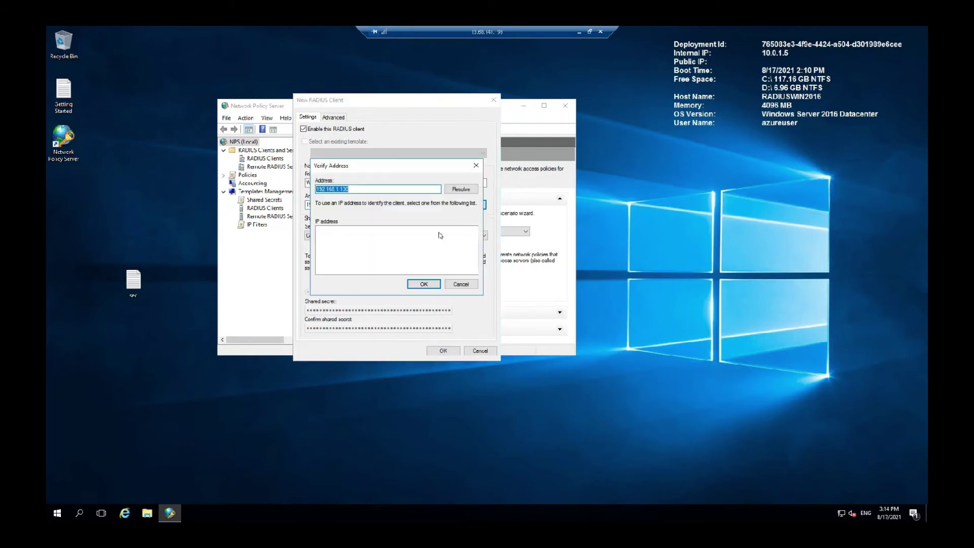
{"action": "left_click", "coordinate": [424, 283]}
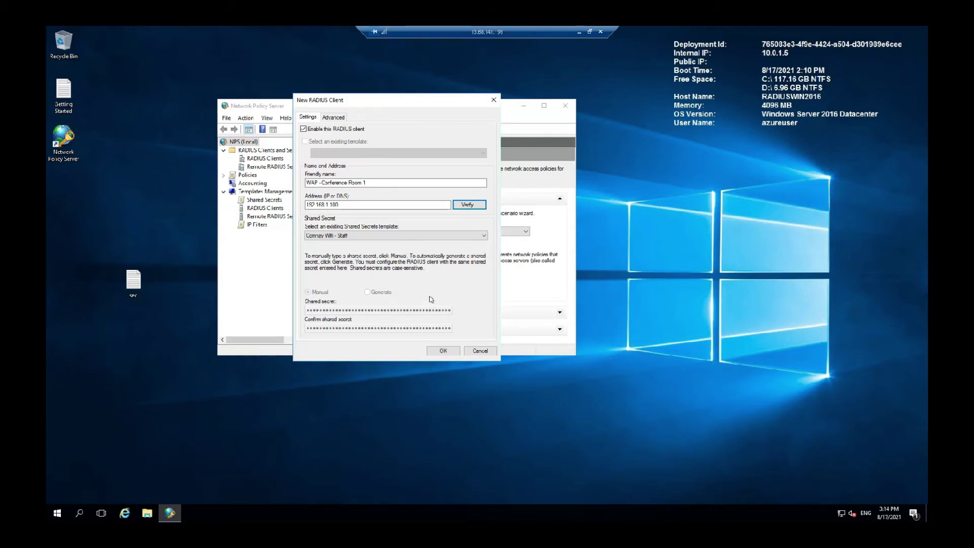
{"action": "left_click", "coordinate": [435, 354]}
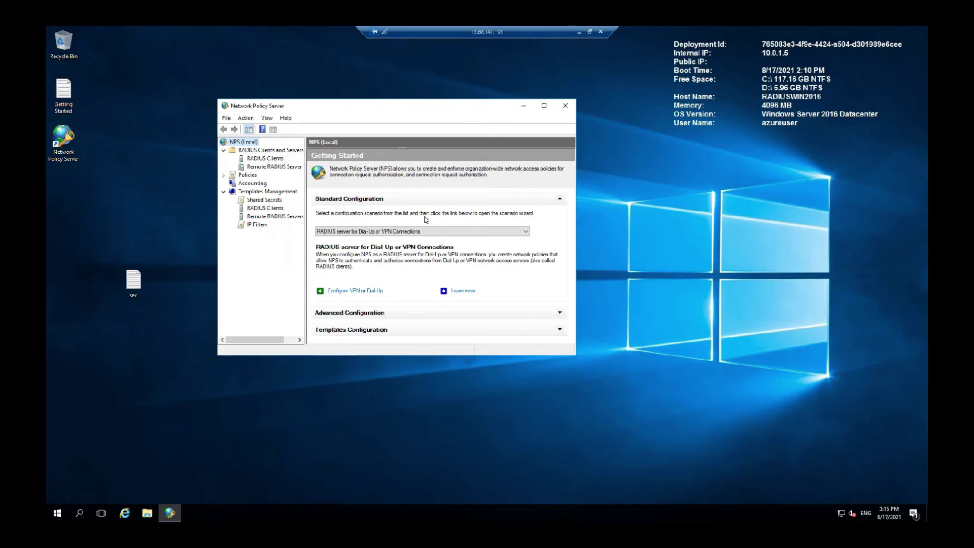
Launch an administrator PowerShell window from the Run dialog
{"action": "left_click_drag", "start_coordinate": [416, 100], "coordinate": [440, 110]}
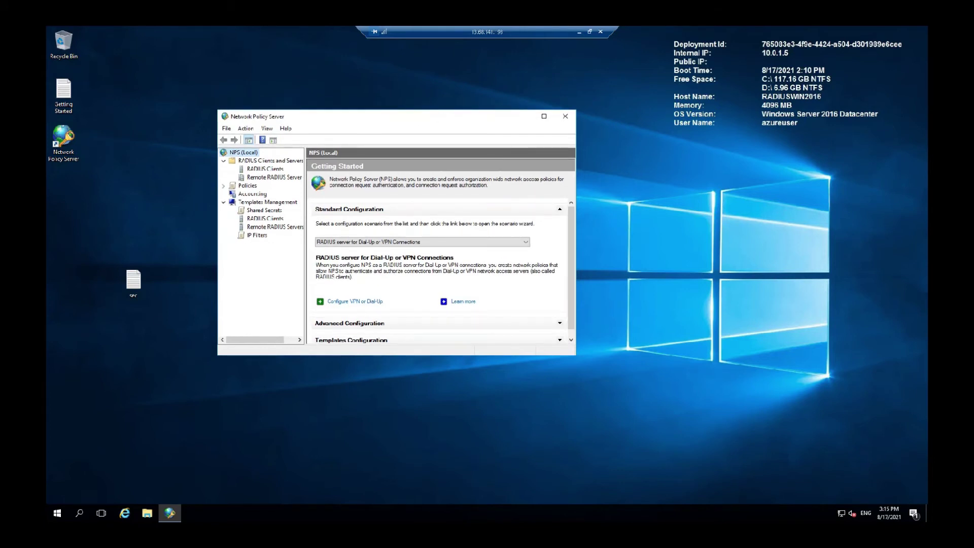
{"action": "left_click", "coordinate": [57, 513]}
{"action": "left_click", "coordinate": [56, 515]}
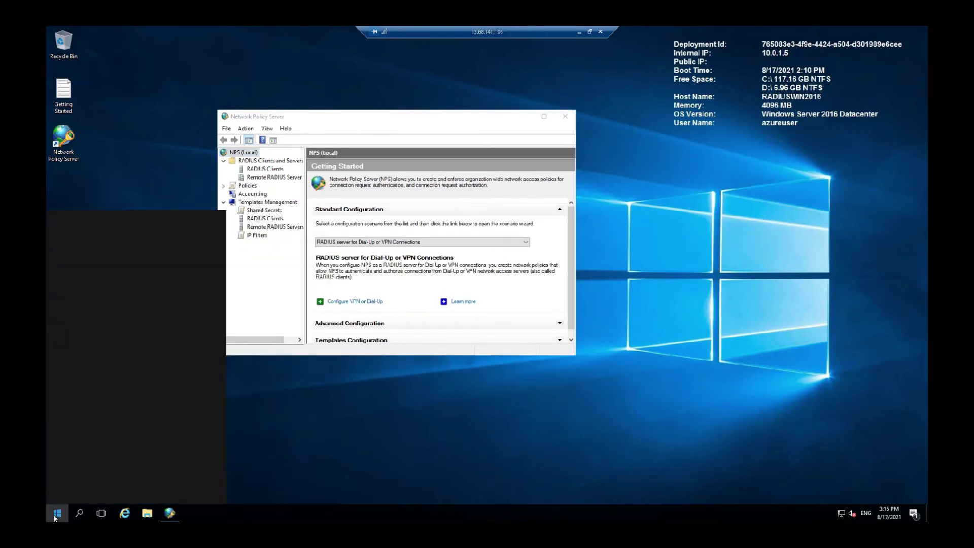
{"action": "type", "text": "run"}
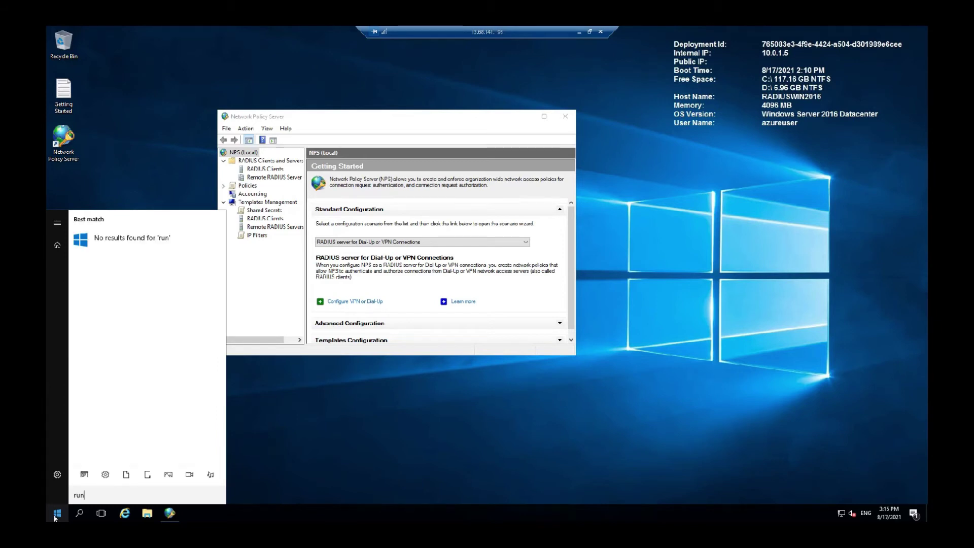
{"action": "key", "text": "BackSpace"}
{"action": "key", "text": "BackSpace"}
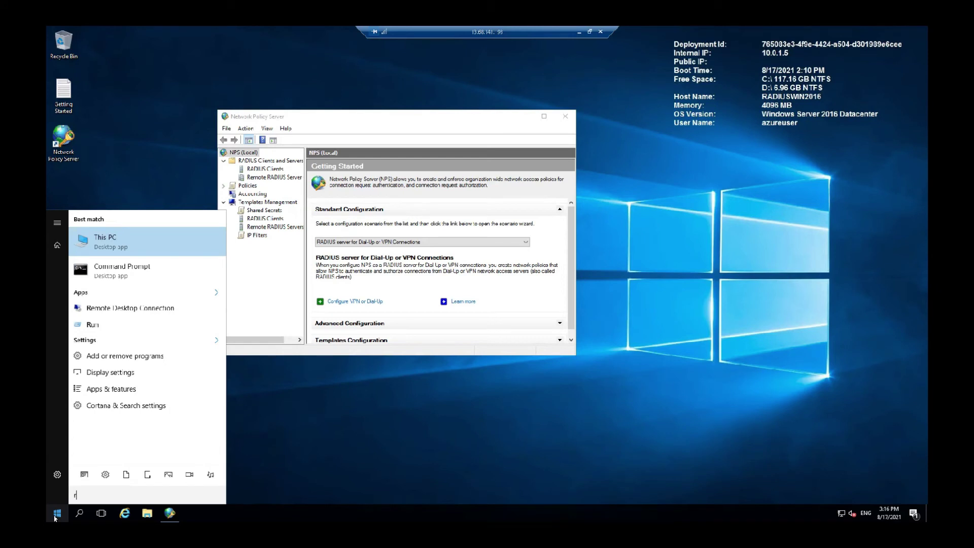
{"action": "key", "text": "Down"}
{"action": "key", "text": "Down"}
{"action": "key", "text": "Down"}
{"action": "key", "text": "Down"}
{"action": "key", "text": "Return"}
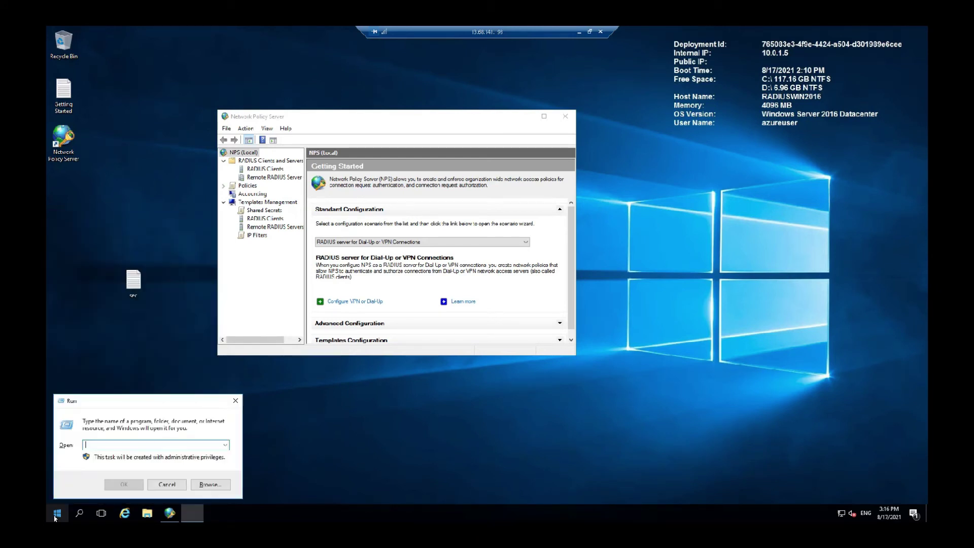
{"action": "type", "text": "powe"}
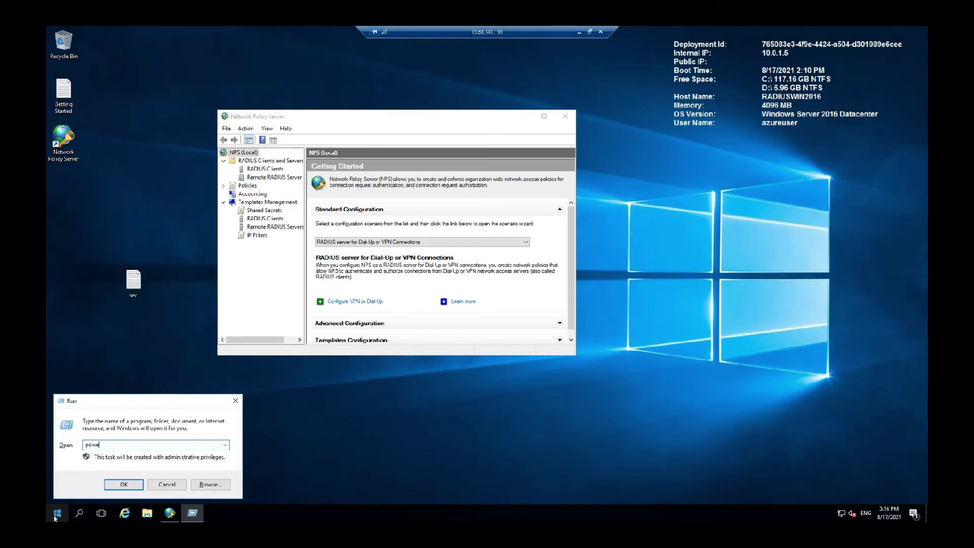
{"action": "type", "text": "rshell.ex"}
{"action": "key", "text": "Return"}
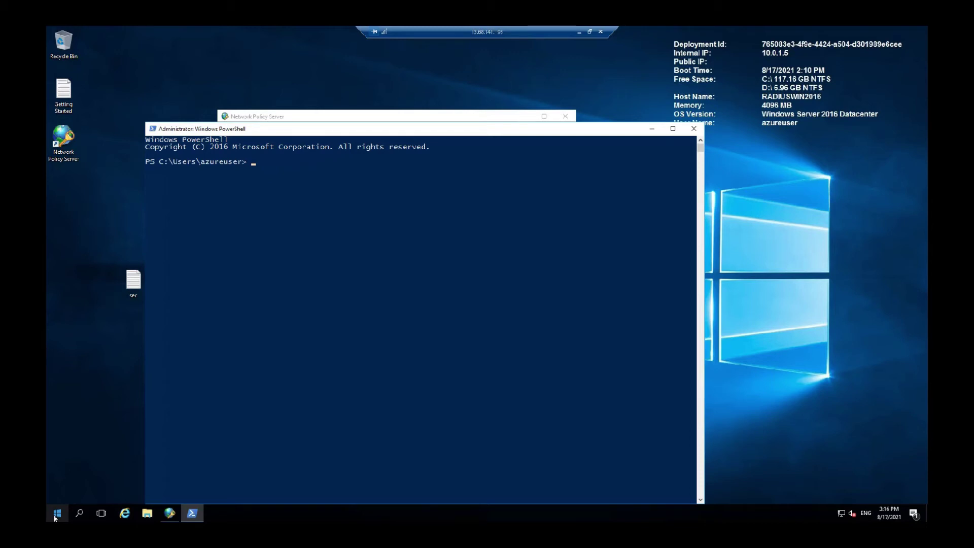
Run New-SelfSignedCertificate -DnsName "fs.test.local" -CertStoreLocation "cert:\LocalMachine\My" and maximize the window
{"action": "type", "text": "New-Set"}
{"action": "key", "text": "BackSpace"}
{"action": "key", "text": "BackSpace"}
{"action": "type", "text": "elfSignedCerticate"}
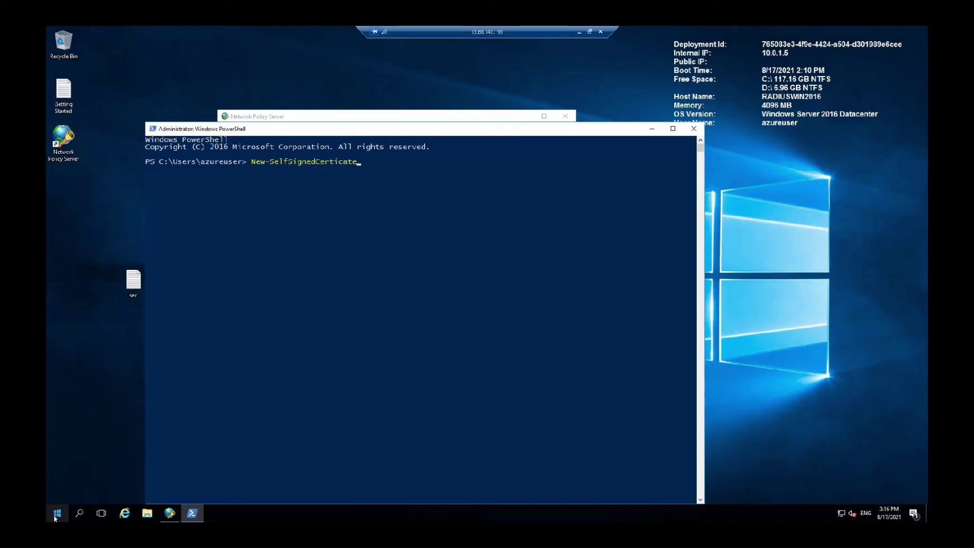
{"action": "type", "text": " -DnsName \"fs.l"}
{"action": "key", "text": "BackSpace"}
{"action": "type", "text": "test.local\" -CertStoreLocation \"cert"}
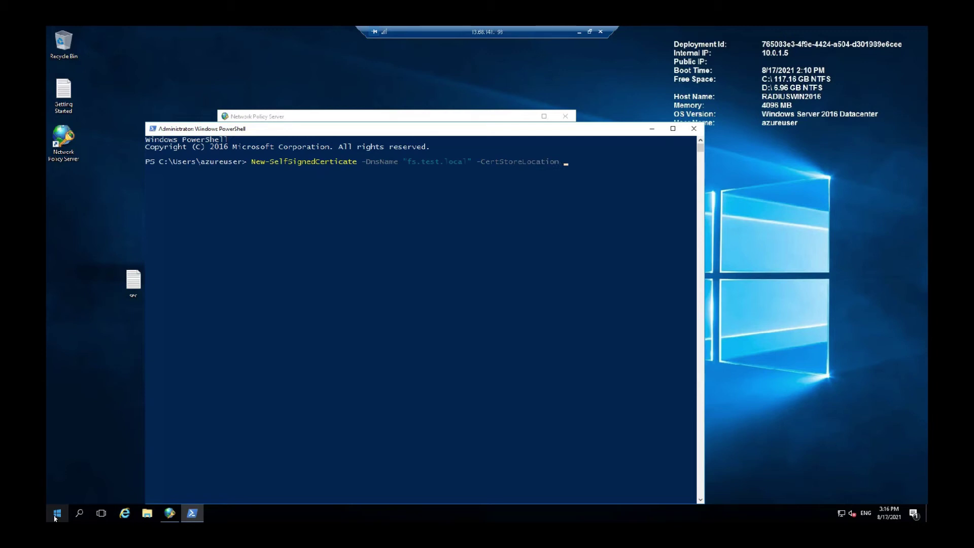
{"action": "type", "text": ":\\LocalMachi"}
{"action": "type", "text": "ne\\My\""}
{"action": "key", "text": "Return"}
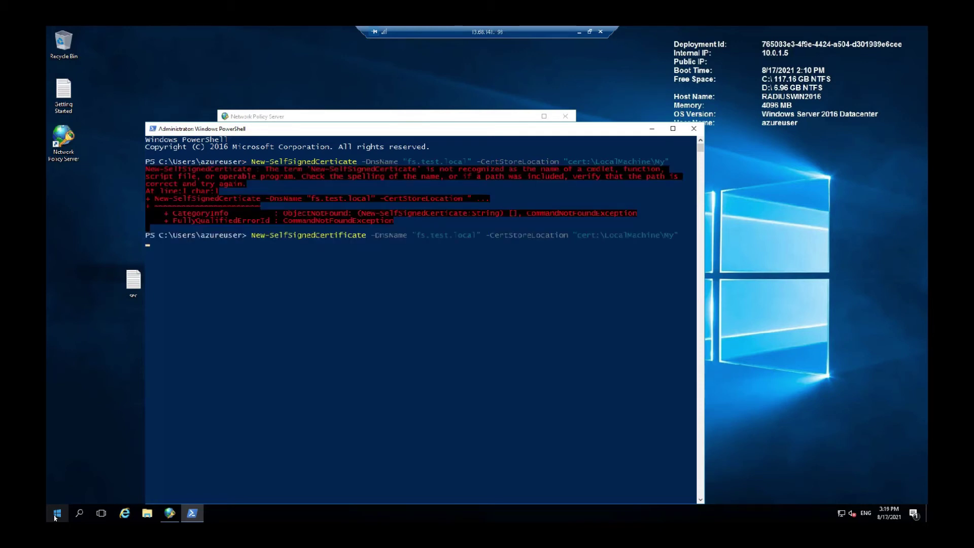
{"action": "key", "text": "Return"}
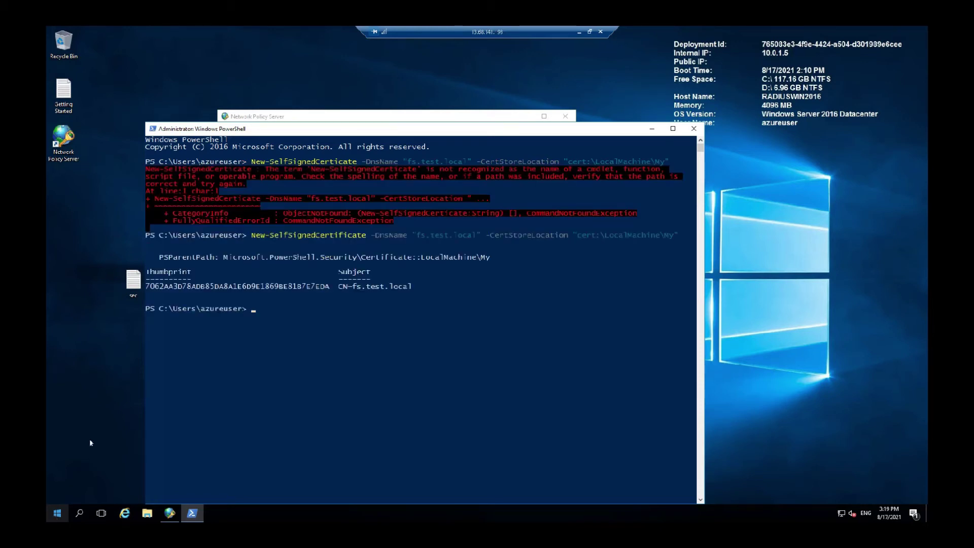
{"action": "left_click_drag", "start_coordinate": [369, 131], "coordinate": [357, 90]}
{"action": "left_click", "coordinate": [346, 274]}
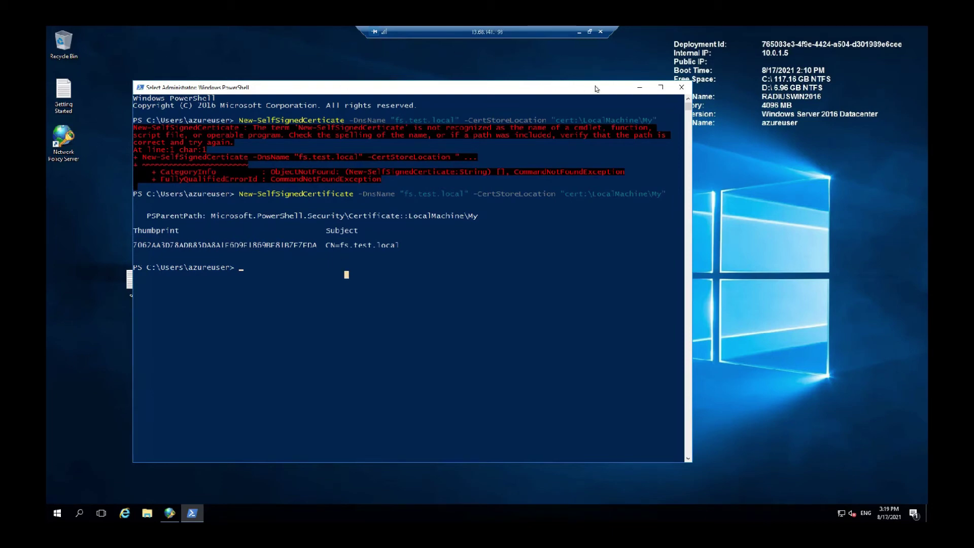
{"action": "left_click", "coordinate": [662, 88]}
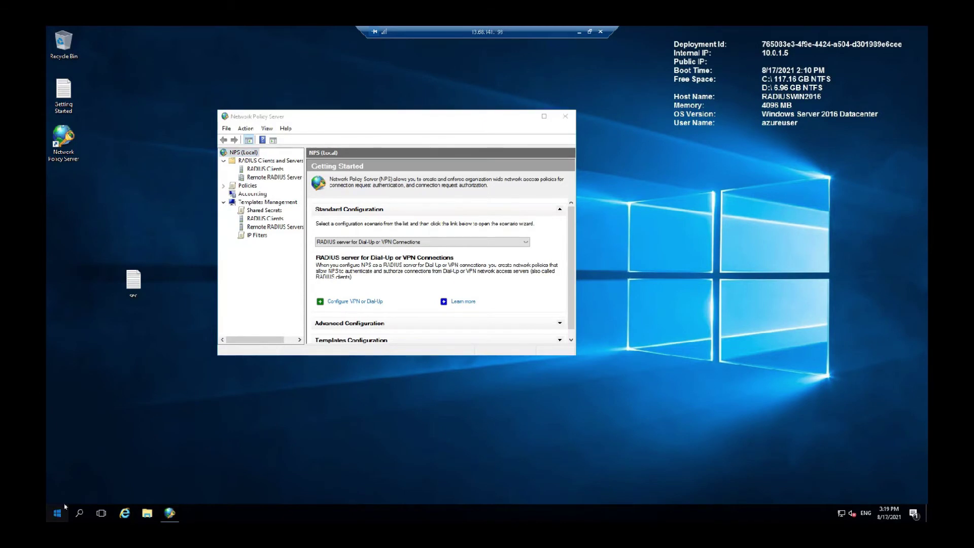
Launch mmc from Run and pick Certificates in the Add or Remove Snap-ins list
{"action": "left_click", "coordinate": [58, 513]}
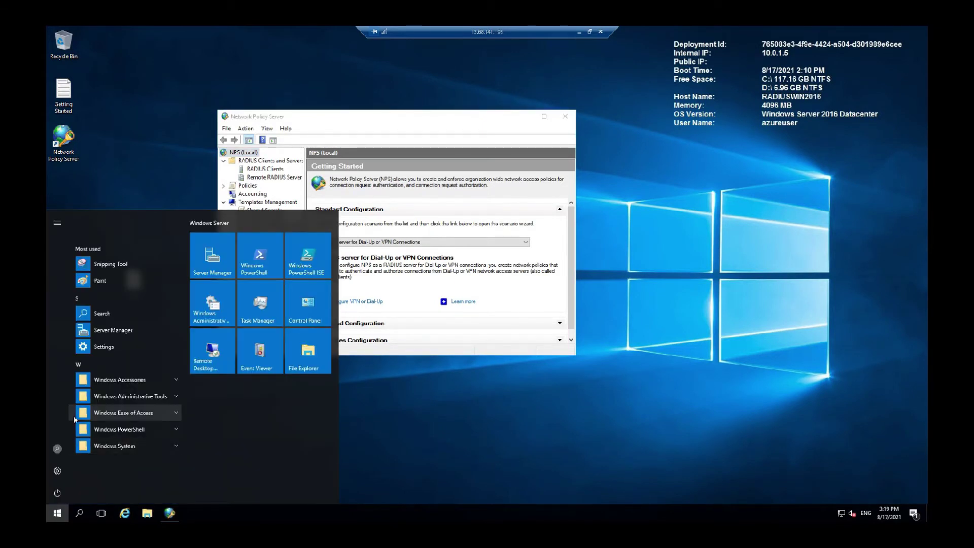
{"action": "type", "text": "r"}
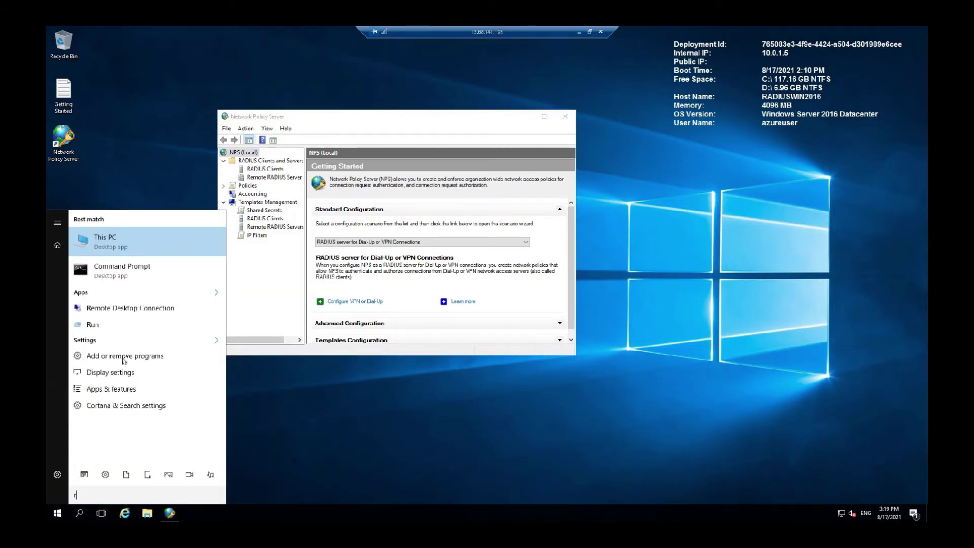
{"action": "left_click", "coordinate": [154, 328]}
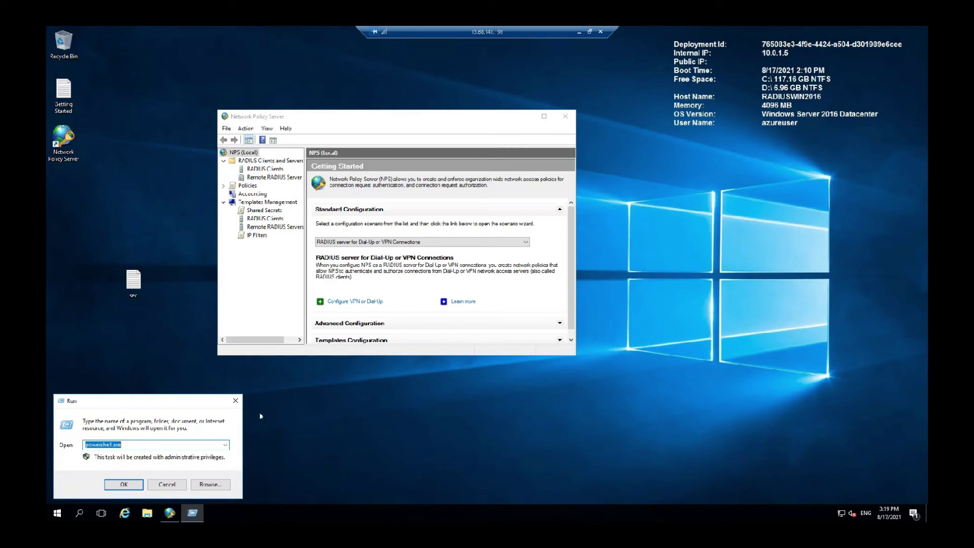
{"action": "type", "text": "mmc"}
{"action": "key", "text": "Return"}
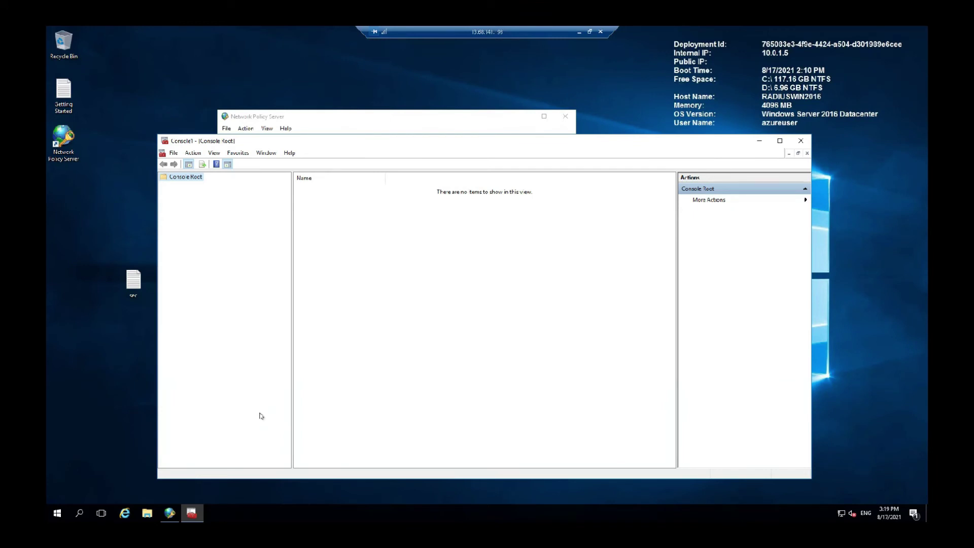
{"action": "key", "text": "ctrl+m"}
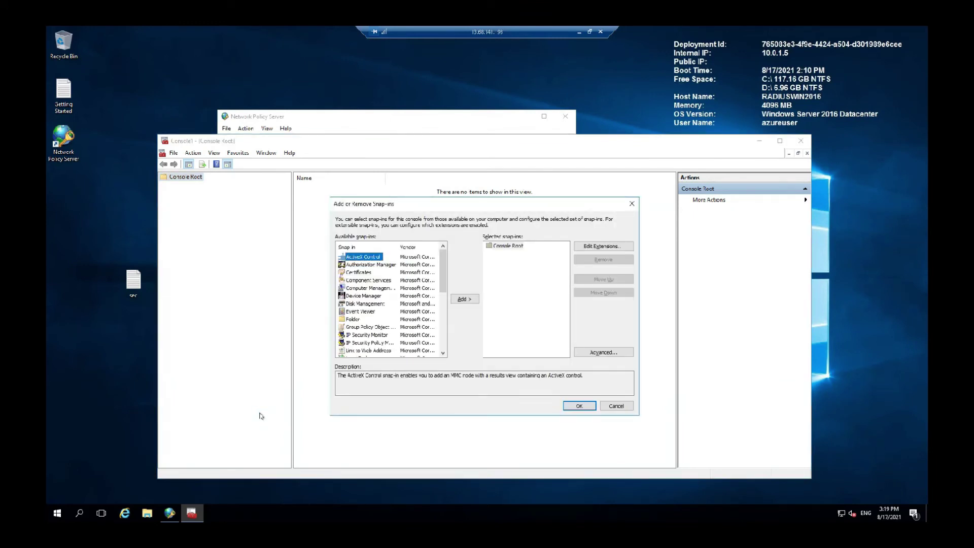
{"action": "left_click", "coordinate": [368, 274]}
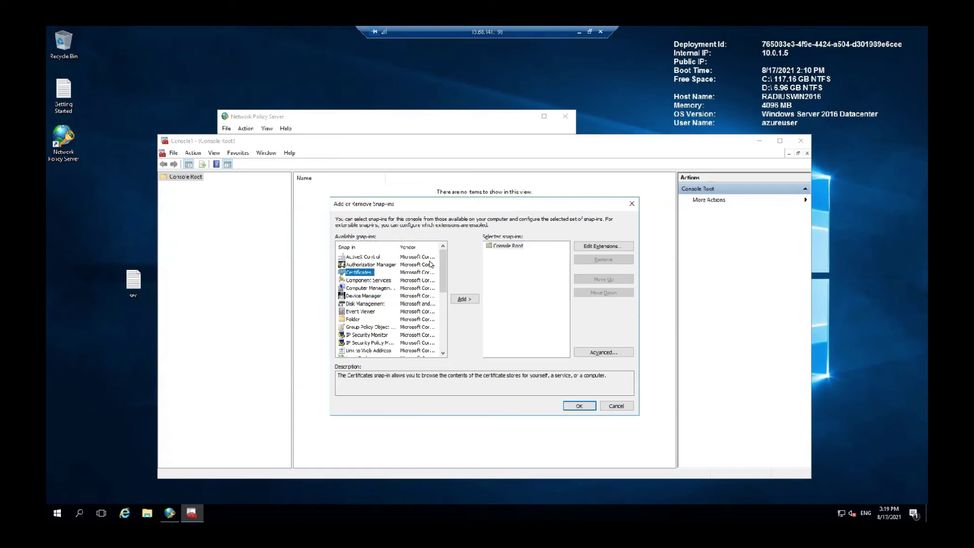
Add the Certificates snap-in for the local computer's Computer account
{"action": "left_click", "coordinate": [463, 301]}
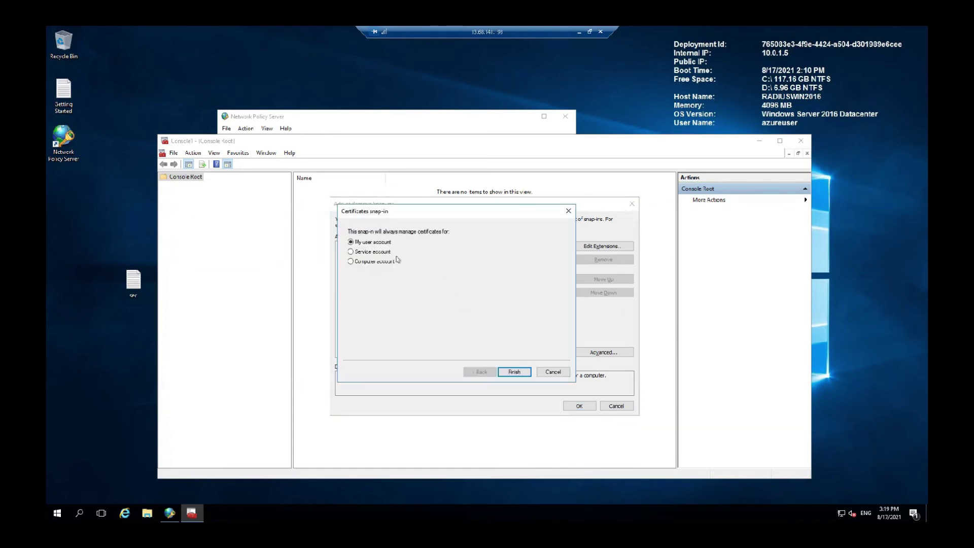
{"action": "left_click", "coordinate": [381, 262]}
{"action": "left_click", "coordinate": [515, 372]}
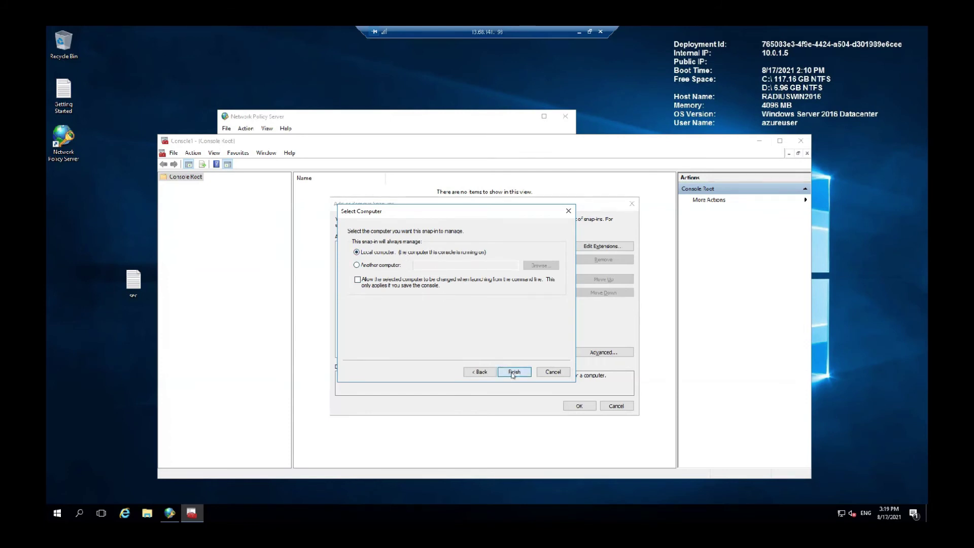
{"action": "left_click", "coordinate": [513, 374]}
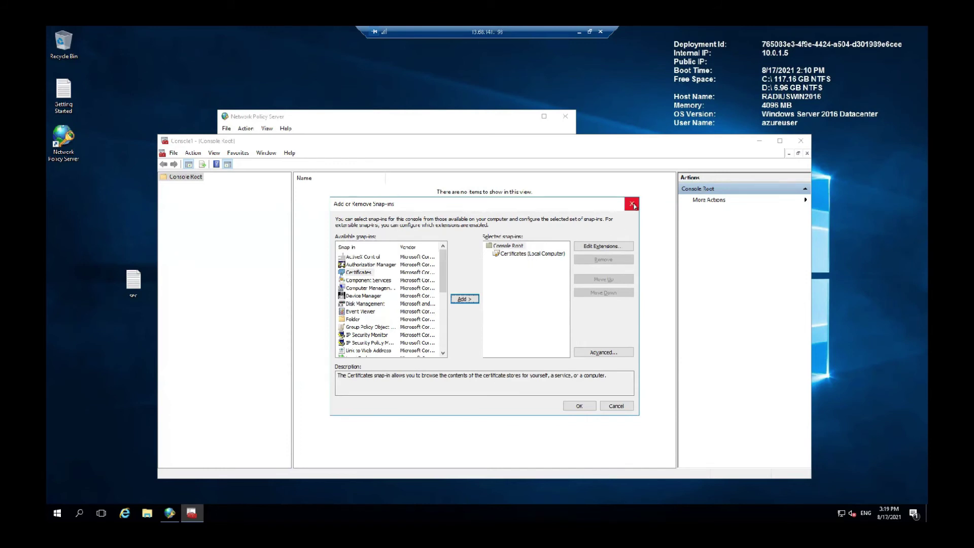
{"action": "left_click", "coordinate": [577, 406]}
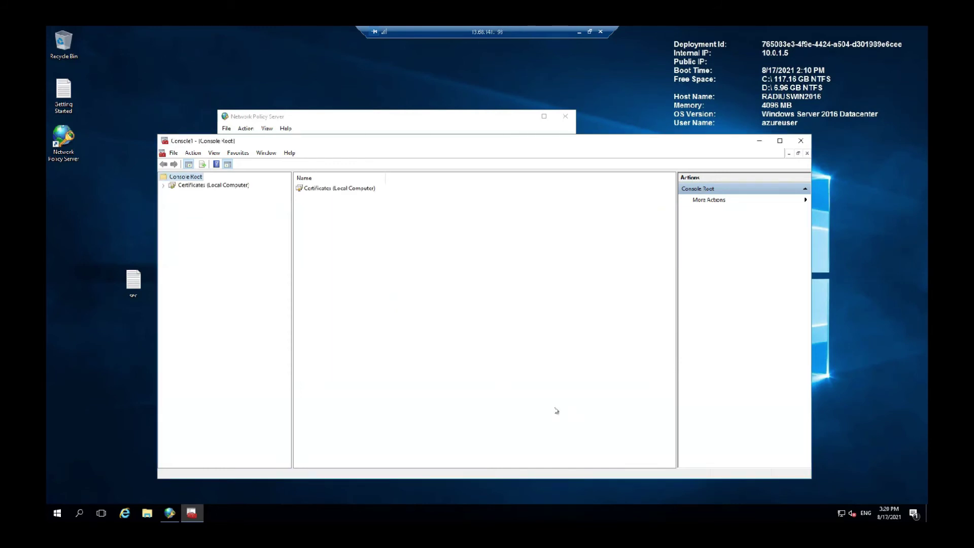
Expand Certificates (Local Computer) > Personal > Certificates to view the stored certificates
{"action": "left_click", "coordinate": [172, 186]}
{"action": "double_click", "coordinate": [167, 186]}
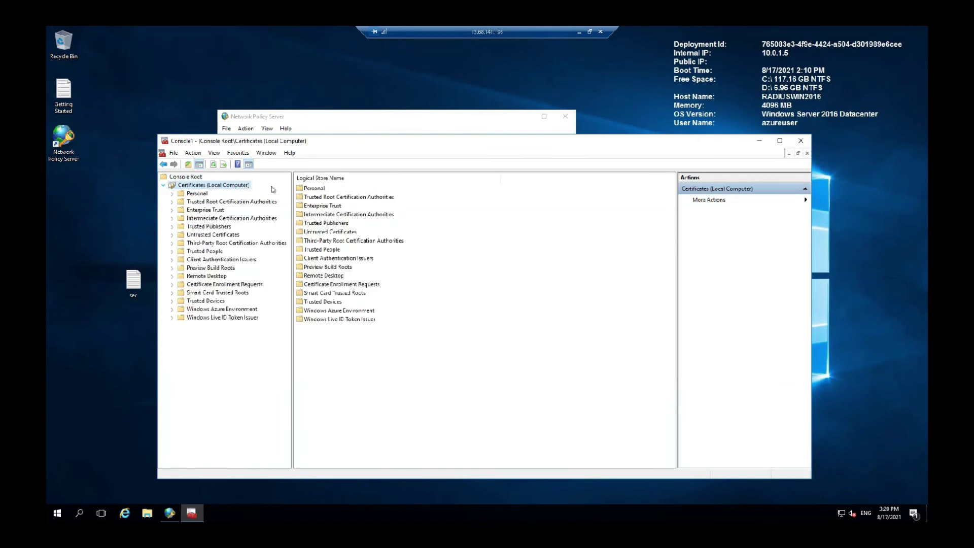
{"action": "left_click", "coordinate": [178, 196]}
{"action": "left_click", "coordinate": [172, 194]}
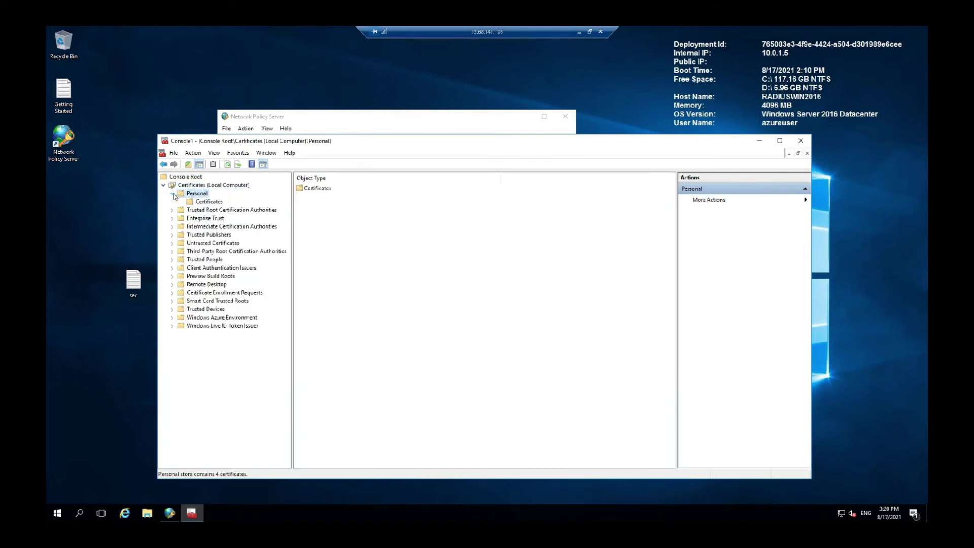
{"action": "left_click", "coordinate": [203, 203]}
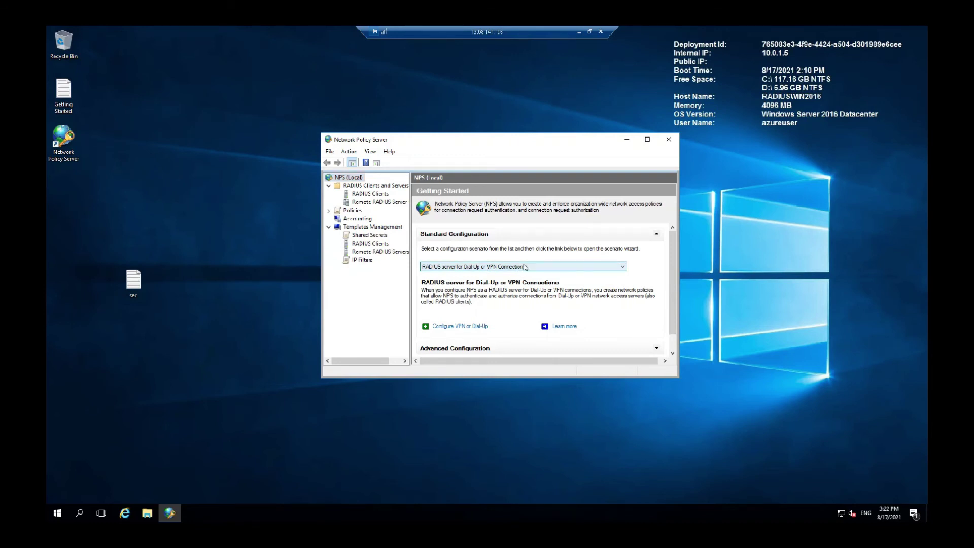
Start the RADIUS server for 802.1X wizard with Secure Wireless Connections selected
{"action": "left_click", "coordinate": [524, 267]}
{"action": "left_click", "coordinate": [518, 281]}
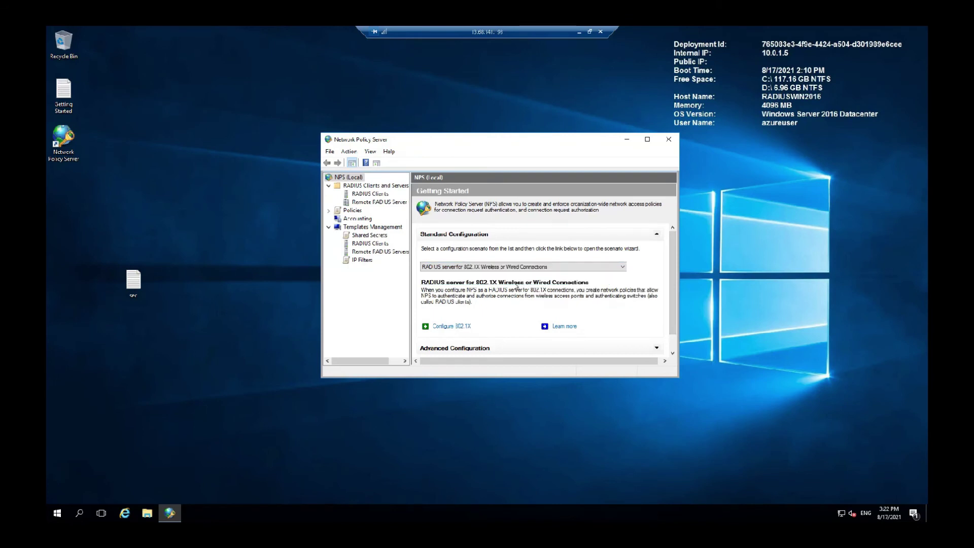
{"action": "left_click", "coordinate": [459, 327]}
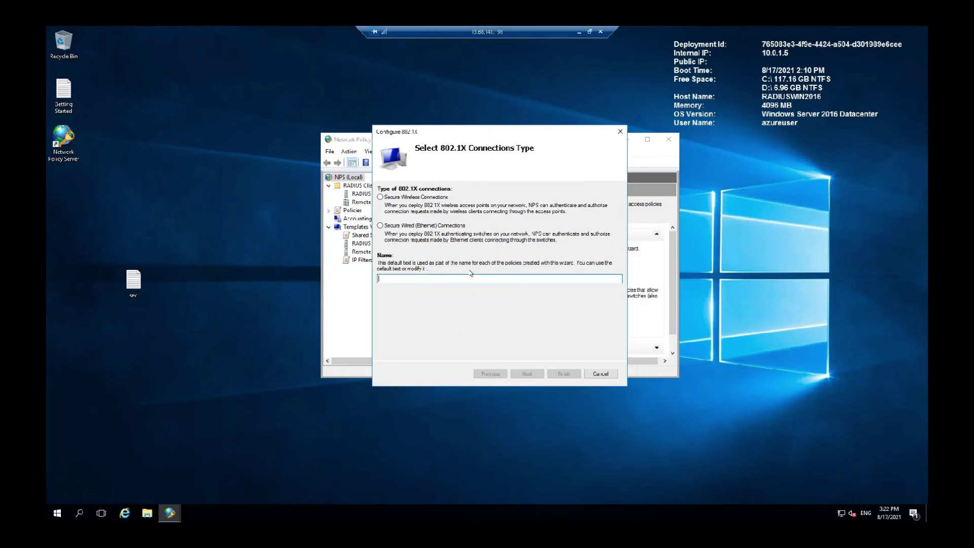
{"action": "left_click_drag", "start_coordinate": [520, 135], "coordinate": [481, 127]}
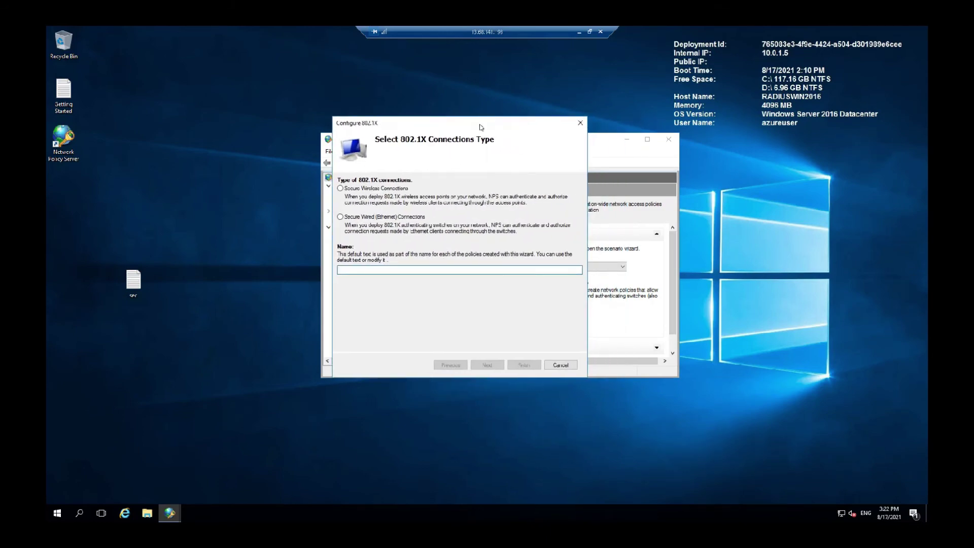
{"action": "left_click", "coordinate": [408, 189]}
Name the policy 'Company Wifi - Staff' and advance to the authentication method page
{"action": "left_click", "coordinate": [457, 274]}
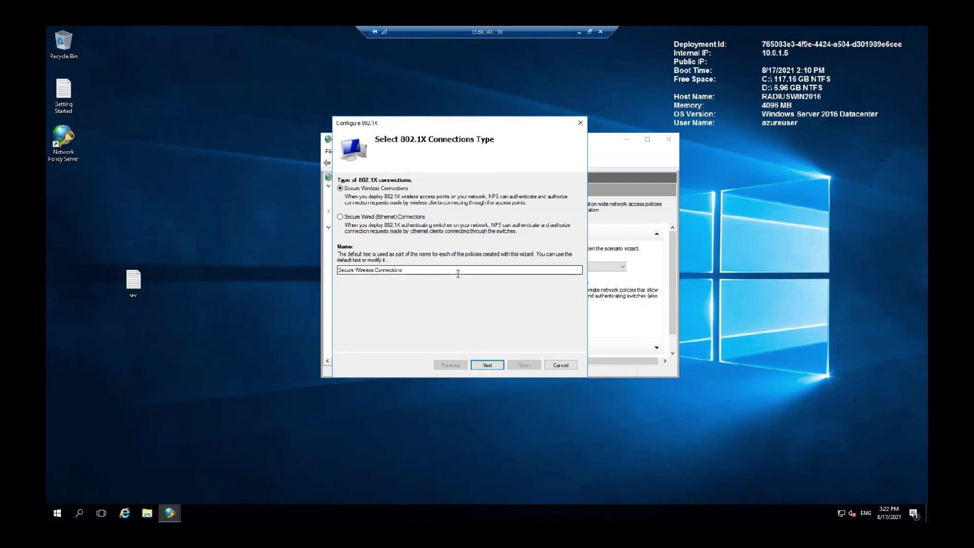
{"action": "left_click_drag", "start_coordinate": [458, 273], "coordinate": [283, 272]}
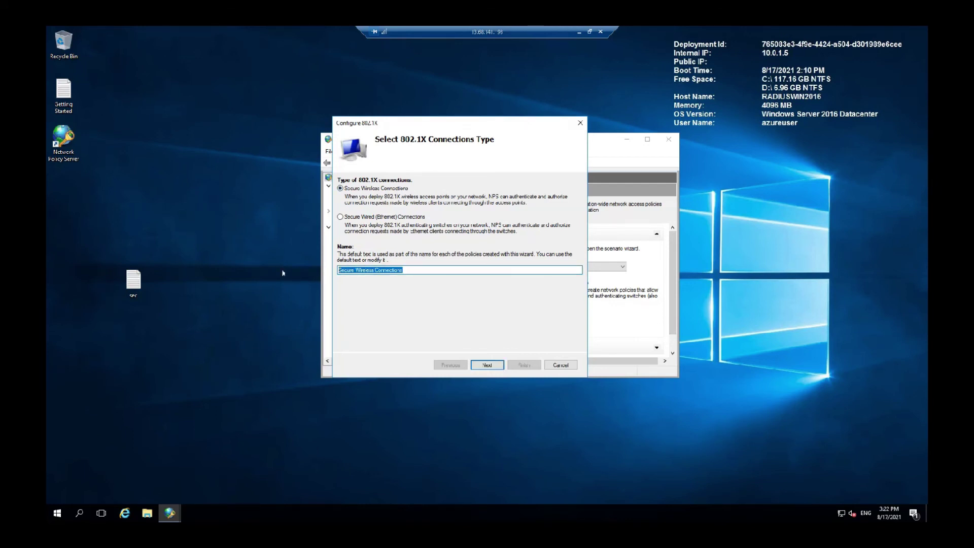
{"action": "type", "text": "Compnay W"}
{"action": "key", "text": "BackSpace"}
{"action": "key", "text": "BackSpace"}
{"action": "key", "text": "BackSpace"}
{"action": "key", "text": "BackSpace"}
{"action": "key", "text": "BackSpace"}
{"action": "type", "text": "any Wifi - Staff"}
{"action": "left_click", "coordinate": [487, 364]}
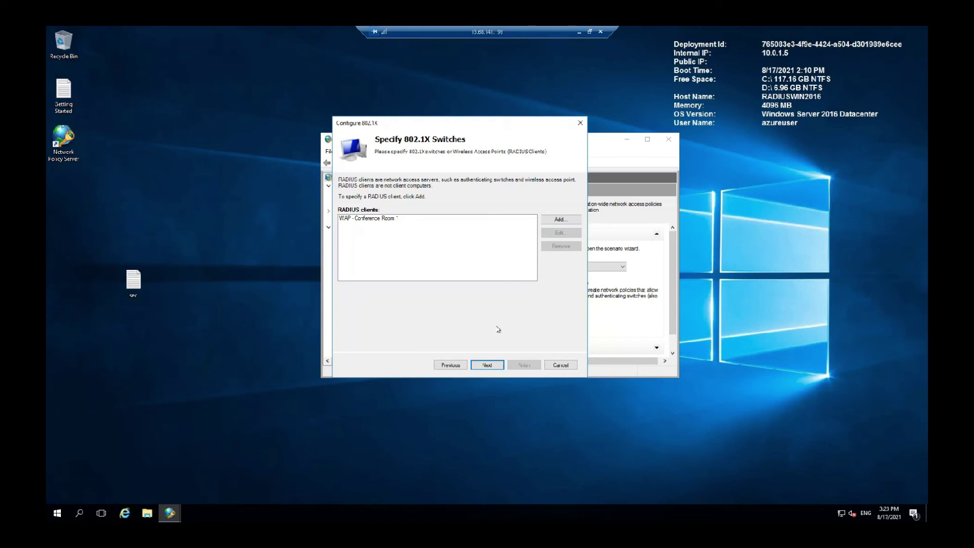
{"action": "left_click", "coordinate": [487, 364]}
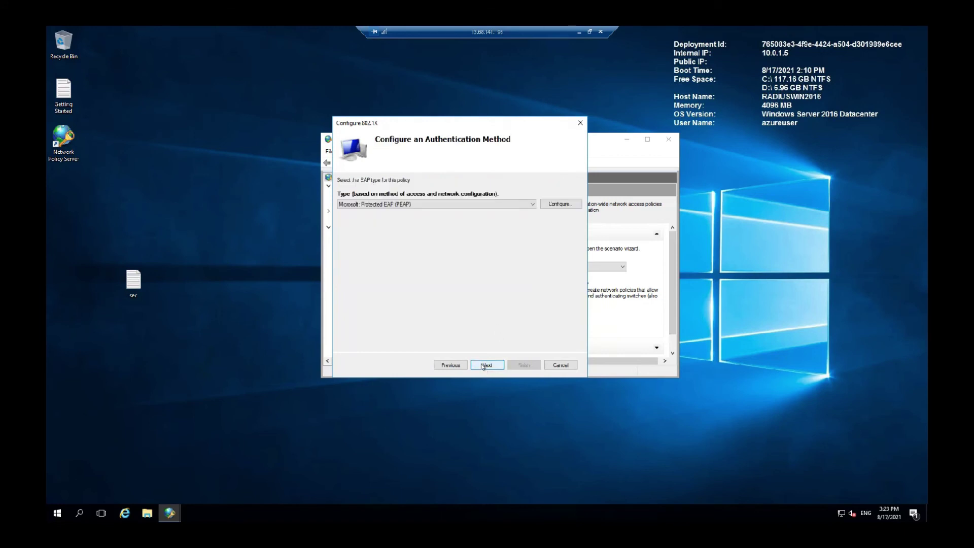
Choose Protected EAP (PEAP) using the fs.test.local server certificate, then continue
{"action": "left_click", "coordinate": [485, 203]}
{"action": "left_click", "coordinate": [475, 211]}
{"action": "left_click", "coordinate": [564, 205]}
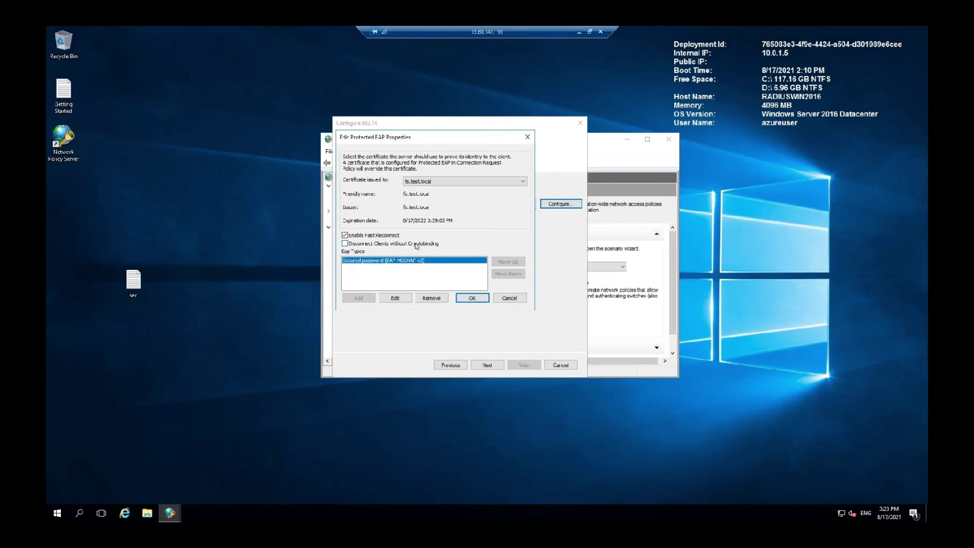
{"action": "left_click", "coordinate": [442, 183]}
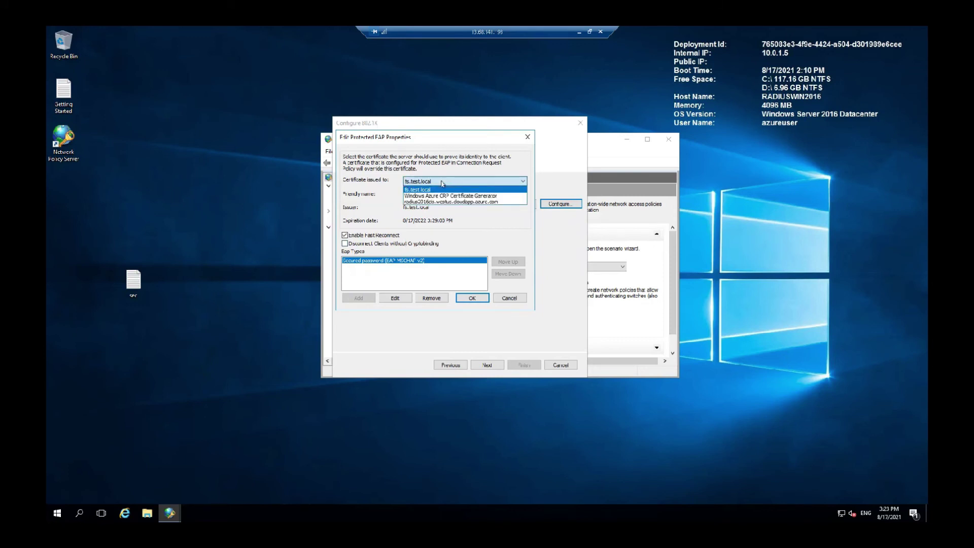
{"action": "left_click", "coordinate": [437, 190]}
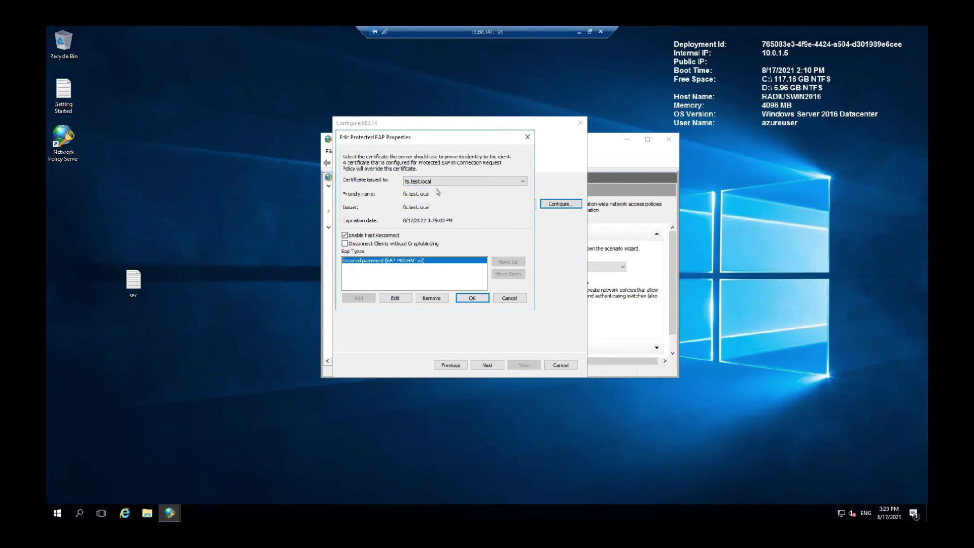
{"action": "left_click", "coordinate": [472, 299]}
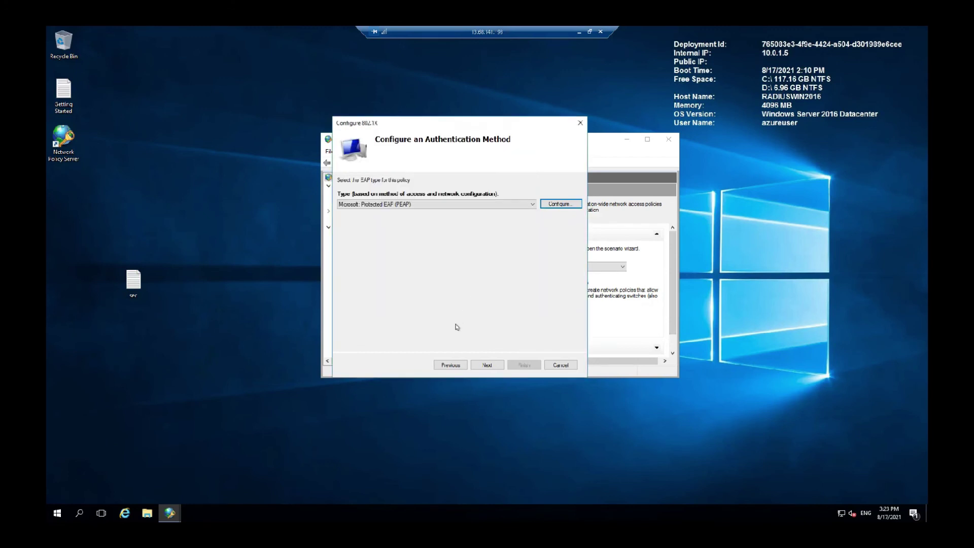
{"action": "left_click", "coordinate": [487, 364]}
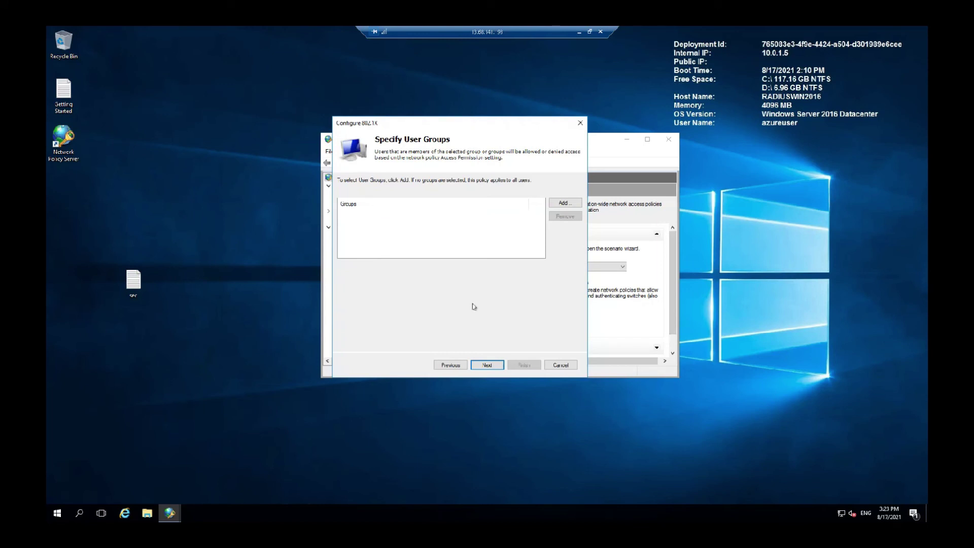
Skip adding user groups and traffic controls, then finish the 802.1X wizard
{"action": "left_click", "coordinate": [564, 203]}
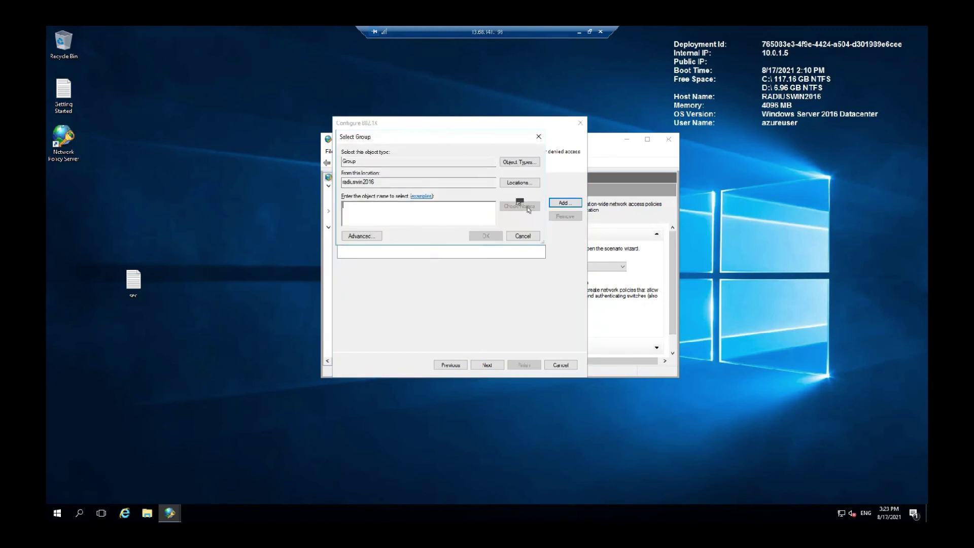
{"action": "left_click", "coordinate": [523, 236]}
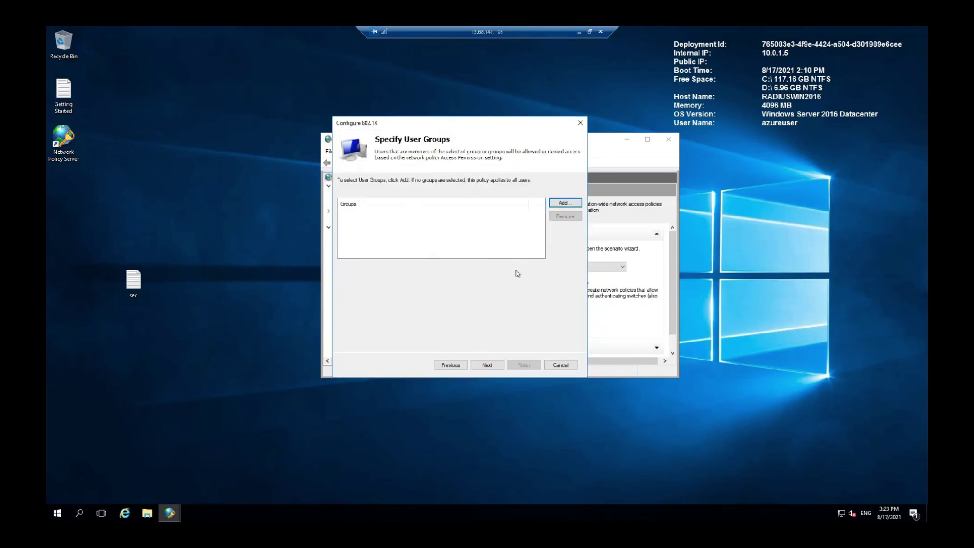
{"action": "left_click", "coordinate": [490, 364]}
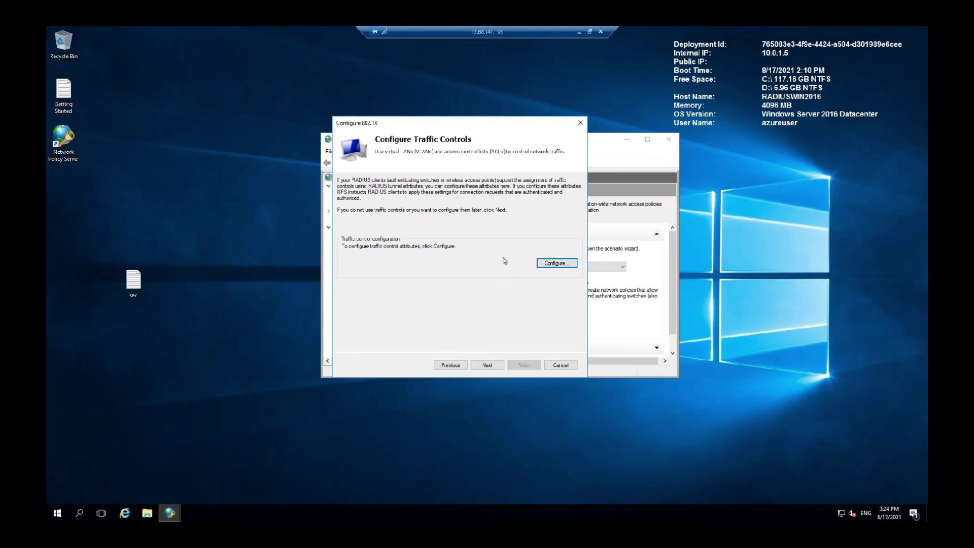
{"action": "left_click", "coordinate": [487, 365]}
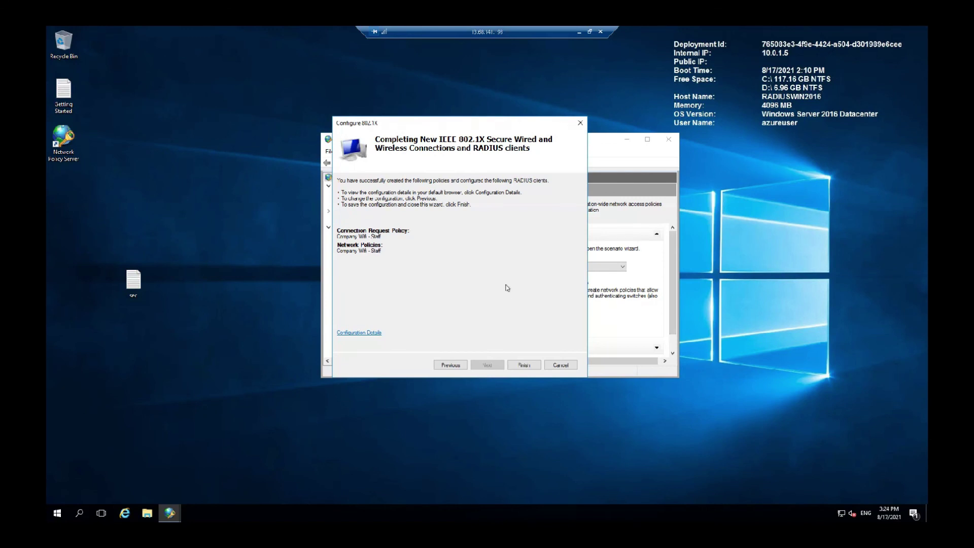
{"action": "left_click", "coordinate": [527, 366]}
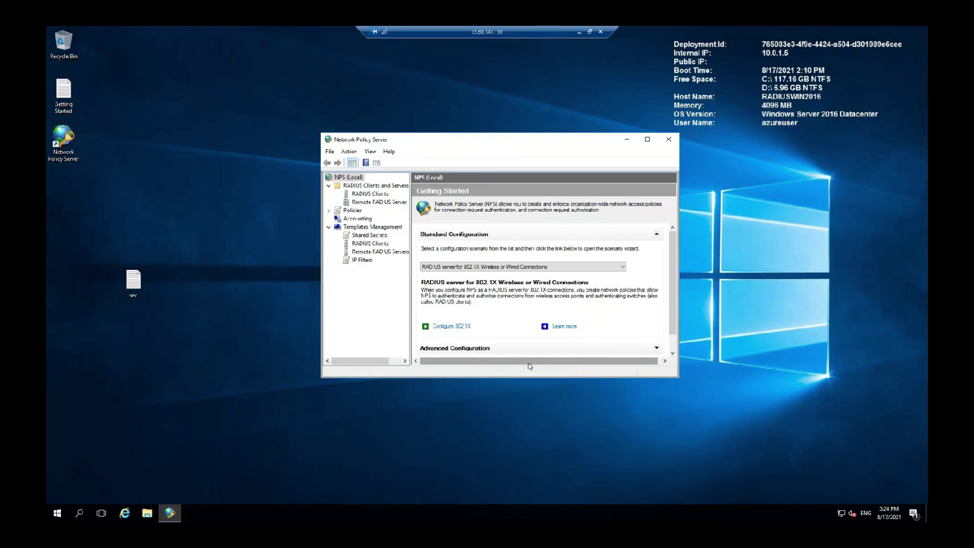
Open the Company Wifi - Staff network policy's properties on the Conditions tab
{"action": "left_click", "coordinate": [329, 210]}
{"action": "left_click", "coordinate": [345, 228]}
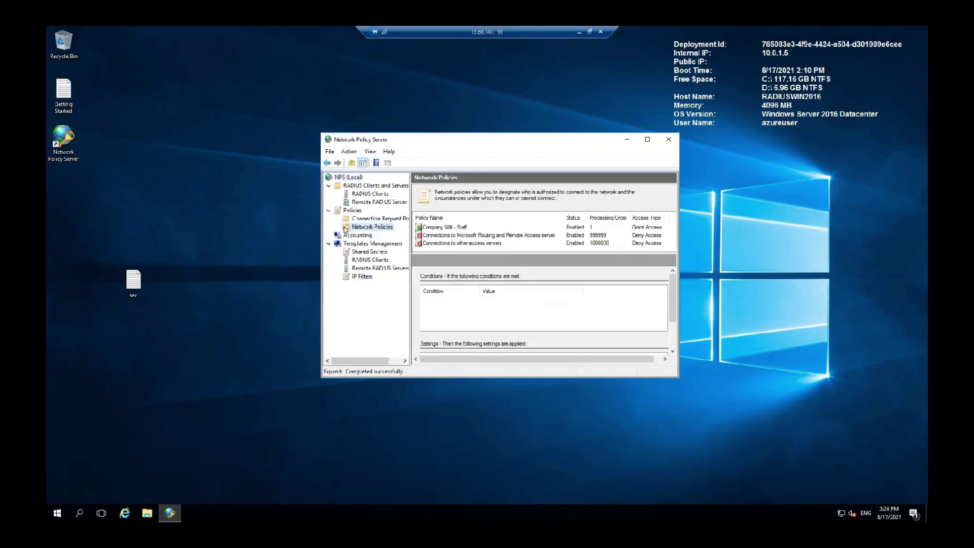
{"action": "left_click", "coordinate": [456, 229]}
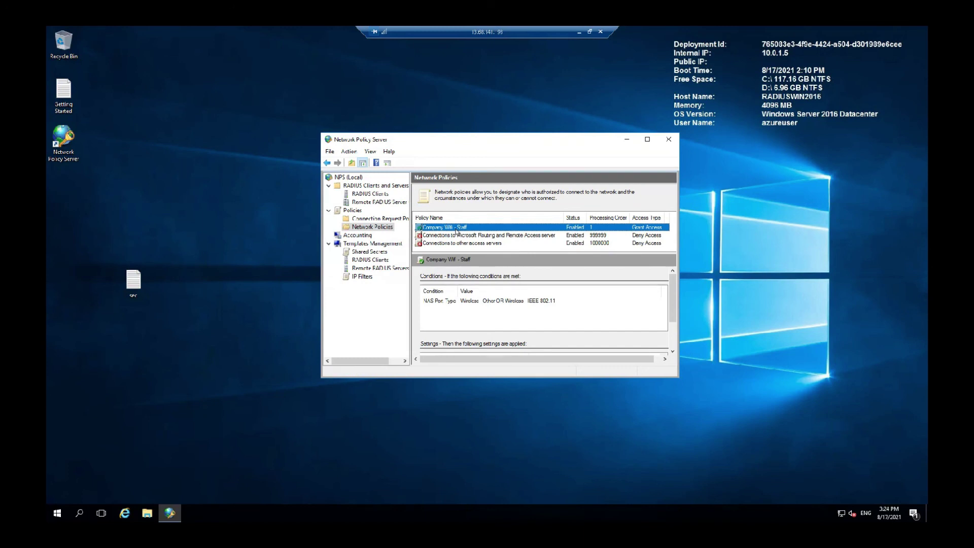
{"action": "double_click", "coordinate": [456, 231]}
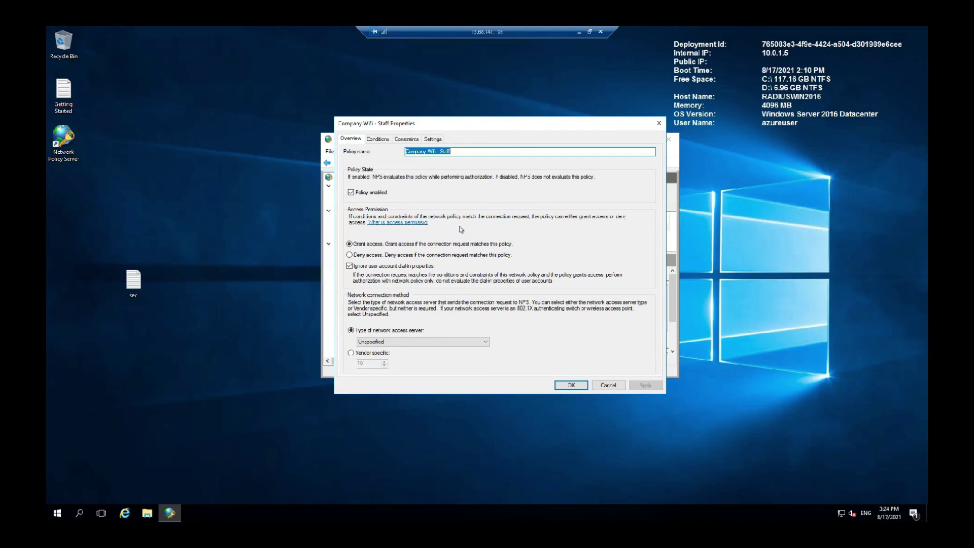
{"action": "left_click", "coordinate": [380, 140]}
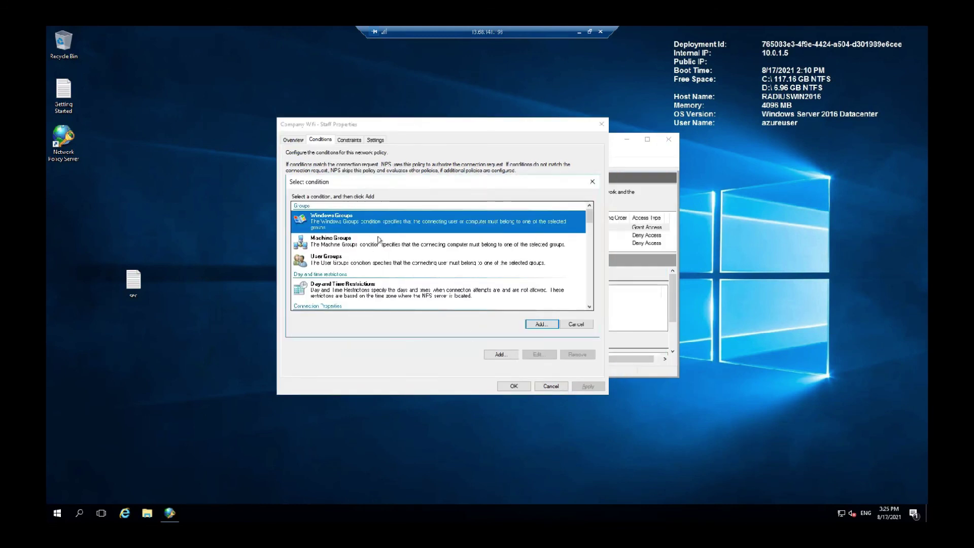
Look at the Machine Groups condition, cancel without adding any condition, and close the properties
{"action": "left_click", "coordinate": [420, 251]}
{"action": "double_click", "coordinate": [420, 251]}
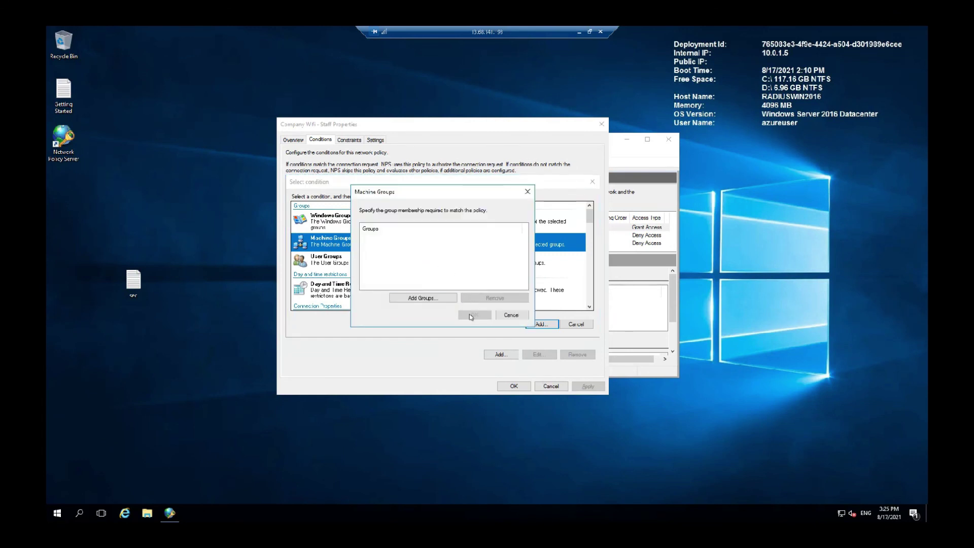
{"action": "left_click", "coordinate": [511, 318]}
{"action": "left_click", "coordinate": [577, 325]}
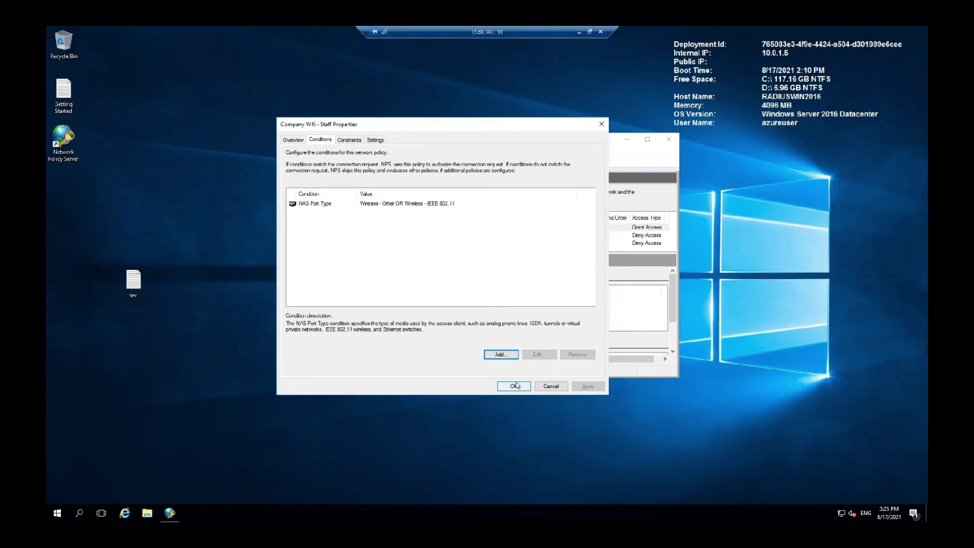
{"action": "left_click", "coordinate": [513, 386]}
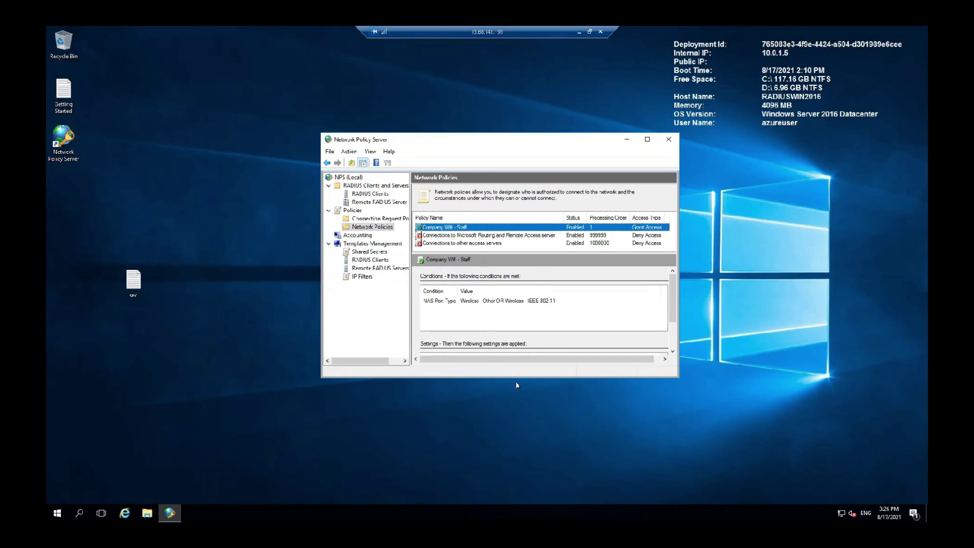
Duplicate the Company Wifi - Staff policy and review the copy's conditions
{"action": "right_click", "coordinate": [446, 227]}
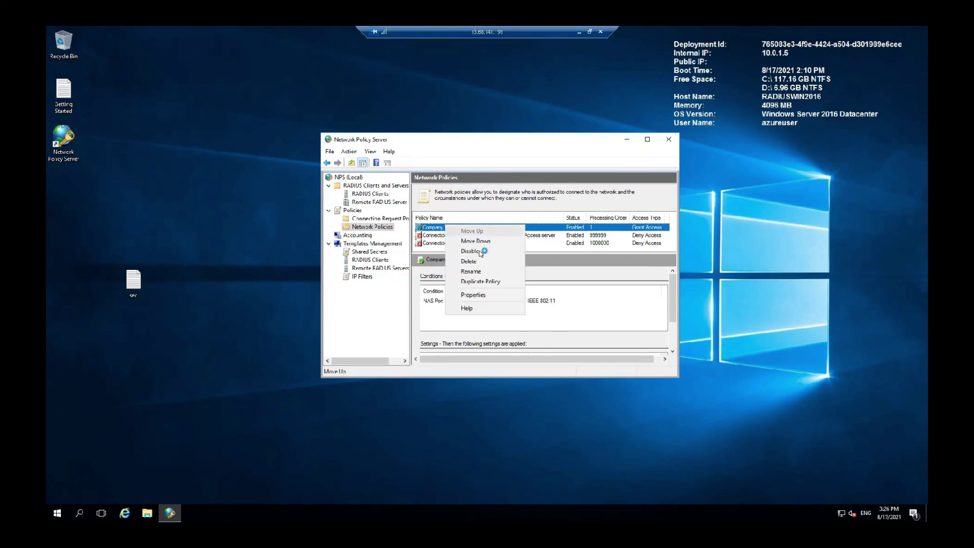
{"action": "left_click", "coordinate": [490, 282]}
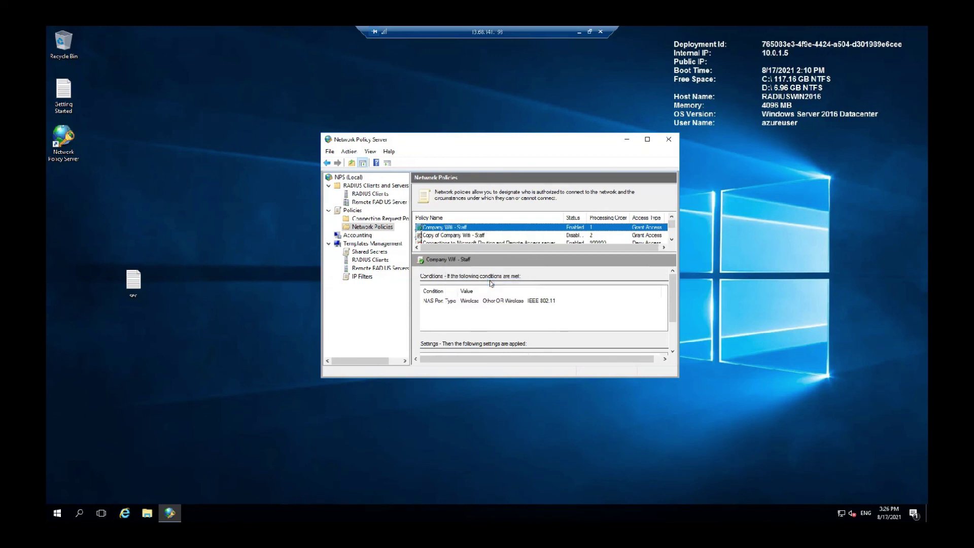
{"action": "left_click", "coordinate": [476, 236]}
{"action": "double_click", "coordinate": [477, 236]}
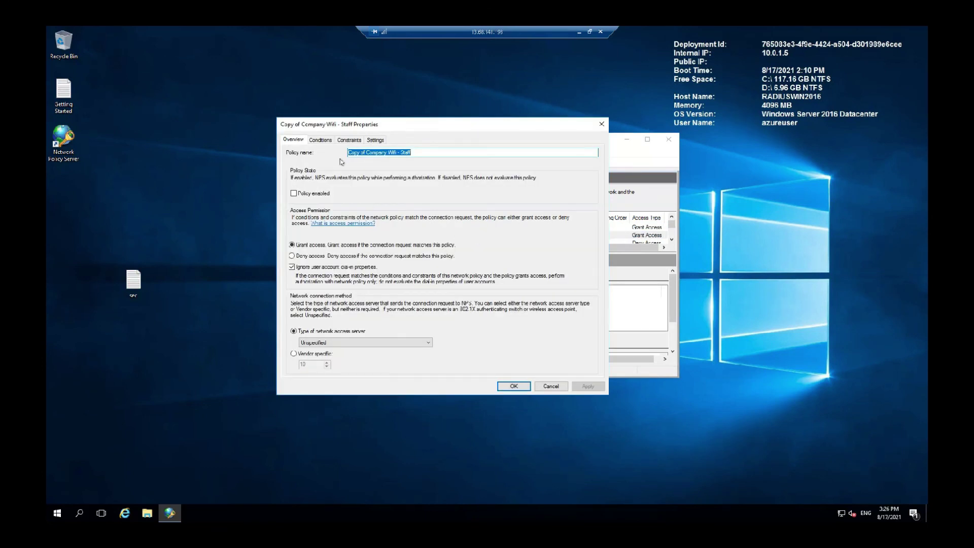
{"action": "left_click", "coordinate": [325, 142]}
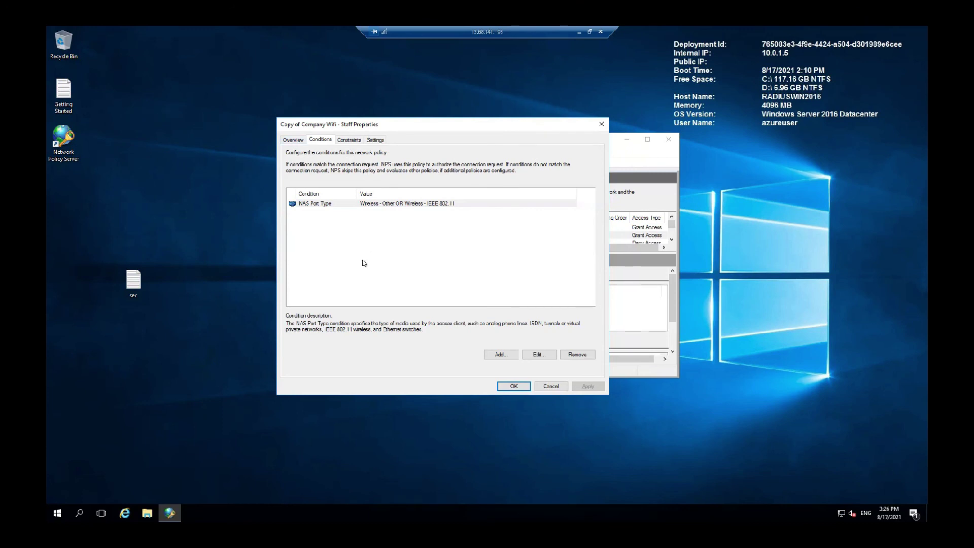
{"action": "left_click", "coordinate": [514, 387]}
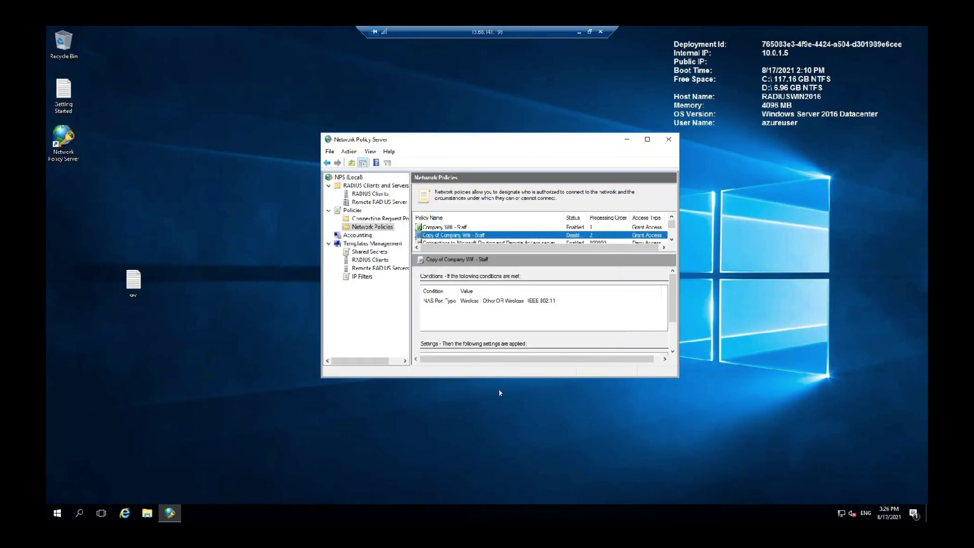
Delete the Copy of Company Wifi - Staff policy
{"action": "right_click", "coordinate": [478, 235]}
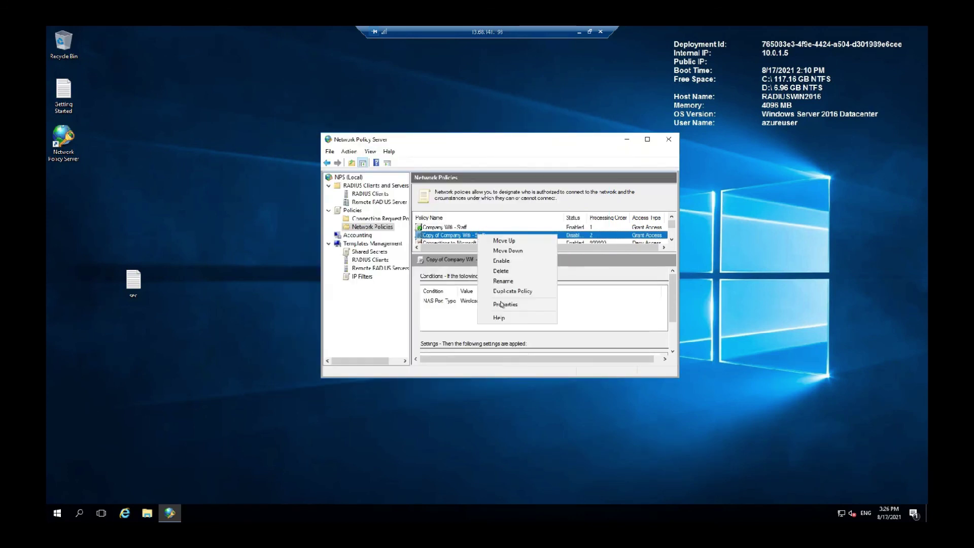
{"action": "left_click", "coordinate": [531, 276]}
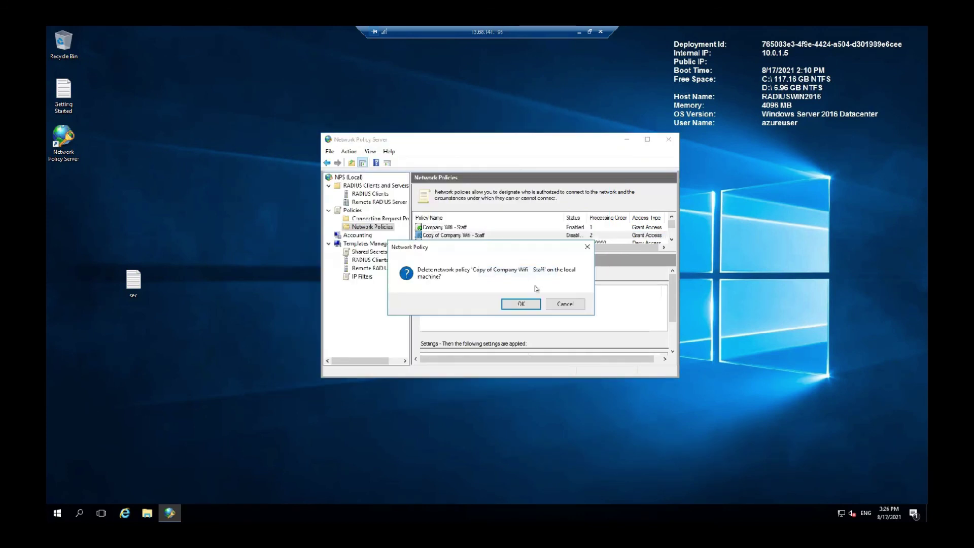
{"action": "left_click", "coordinate": [526, 302]}
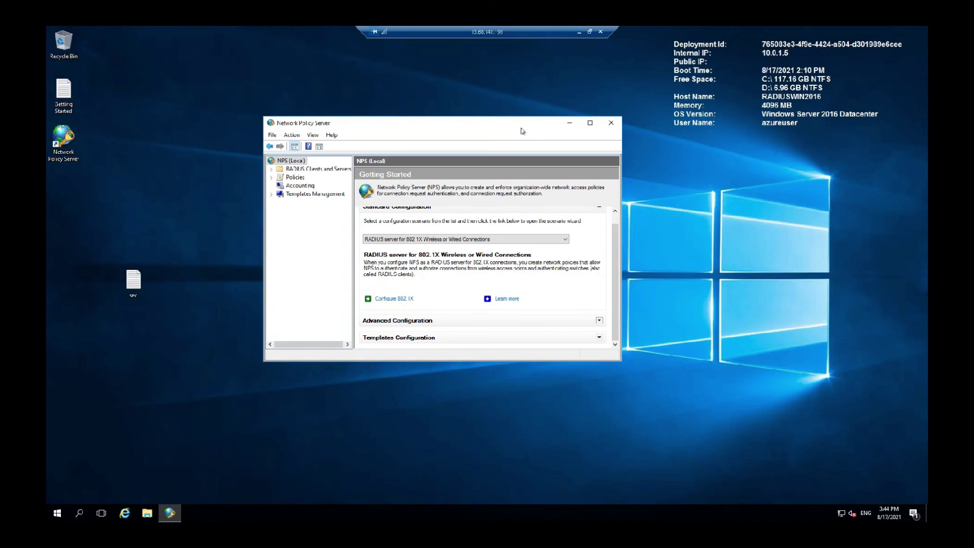
{"action": "left_click_drag", "start_coordinate": [522, 131], "coordinate": [541, 121]}
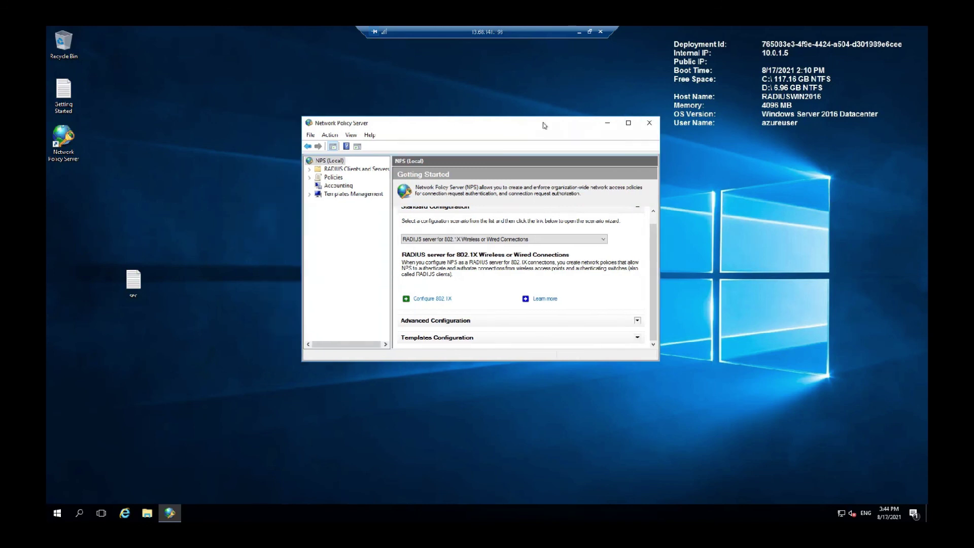